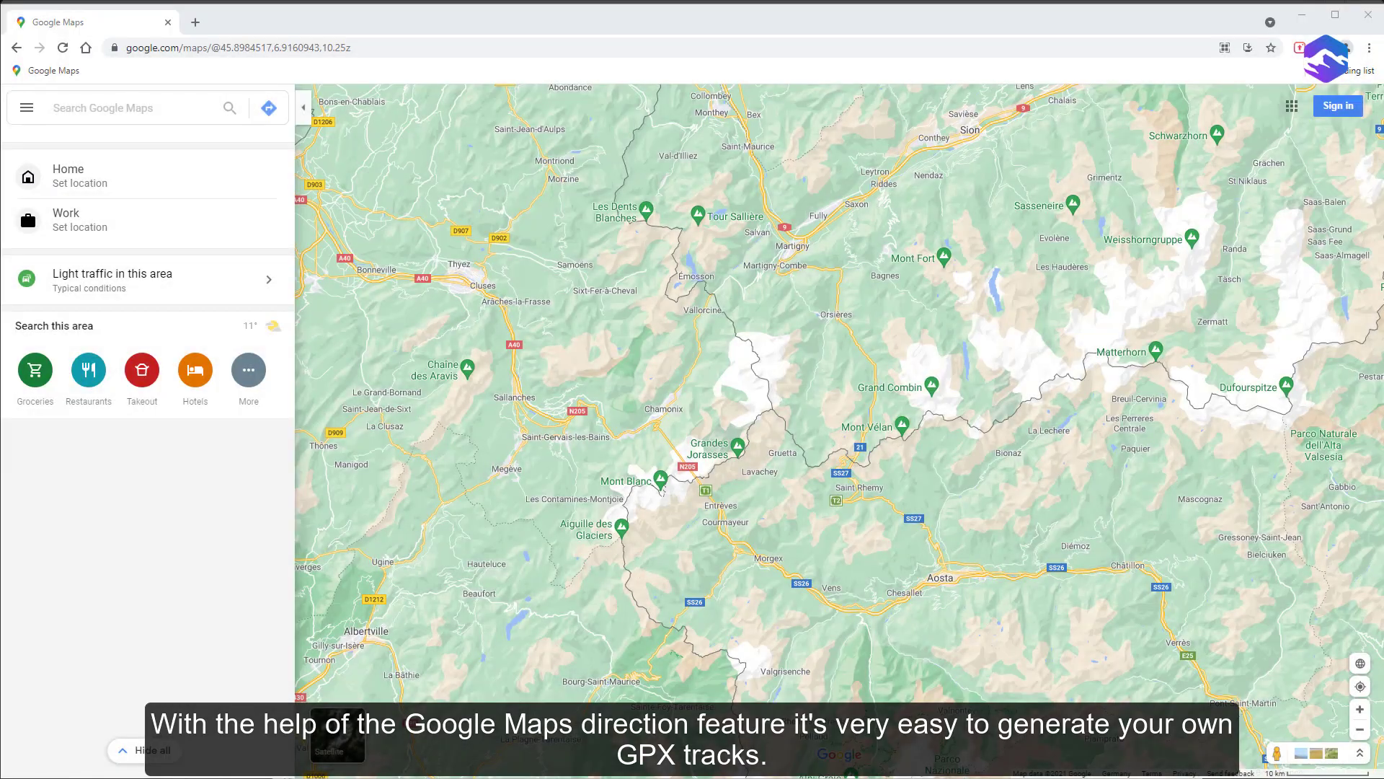
- Bring the Mont Blanc massif and Les Houches into view and show the map as satellite imagery
drag(634, 547, 703, 541)
scroll(734, 497, up, 1)
scroll(730, 505, up, 3)
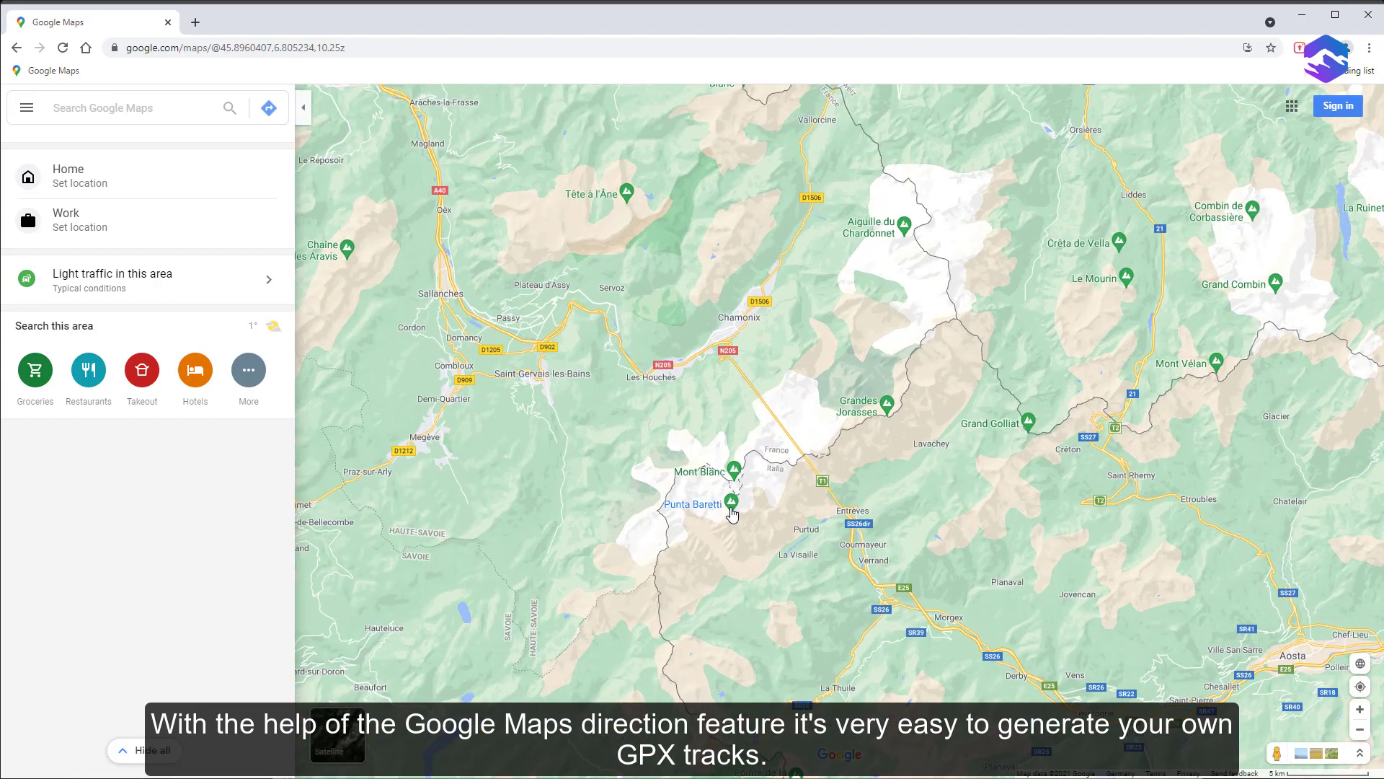
scroll(640, 548, up, 2)
drag(609, 425, 649, 480)
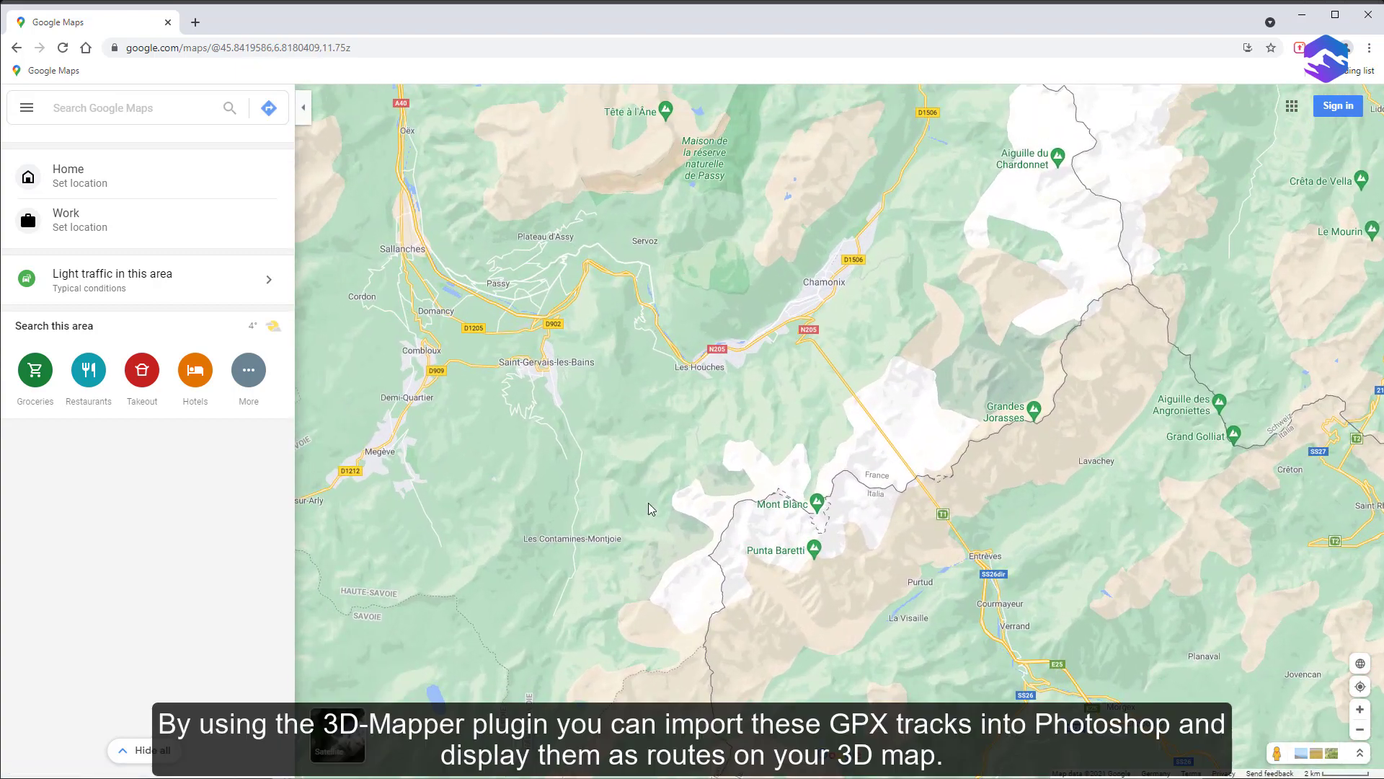
scroll(726, 579, up, 1)
scroll(736, 568, up, 3)
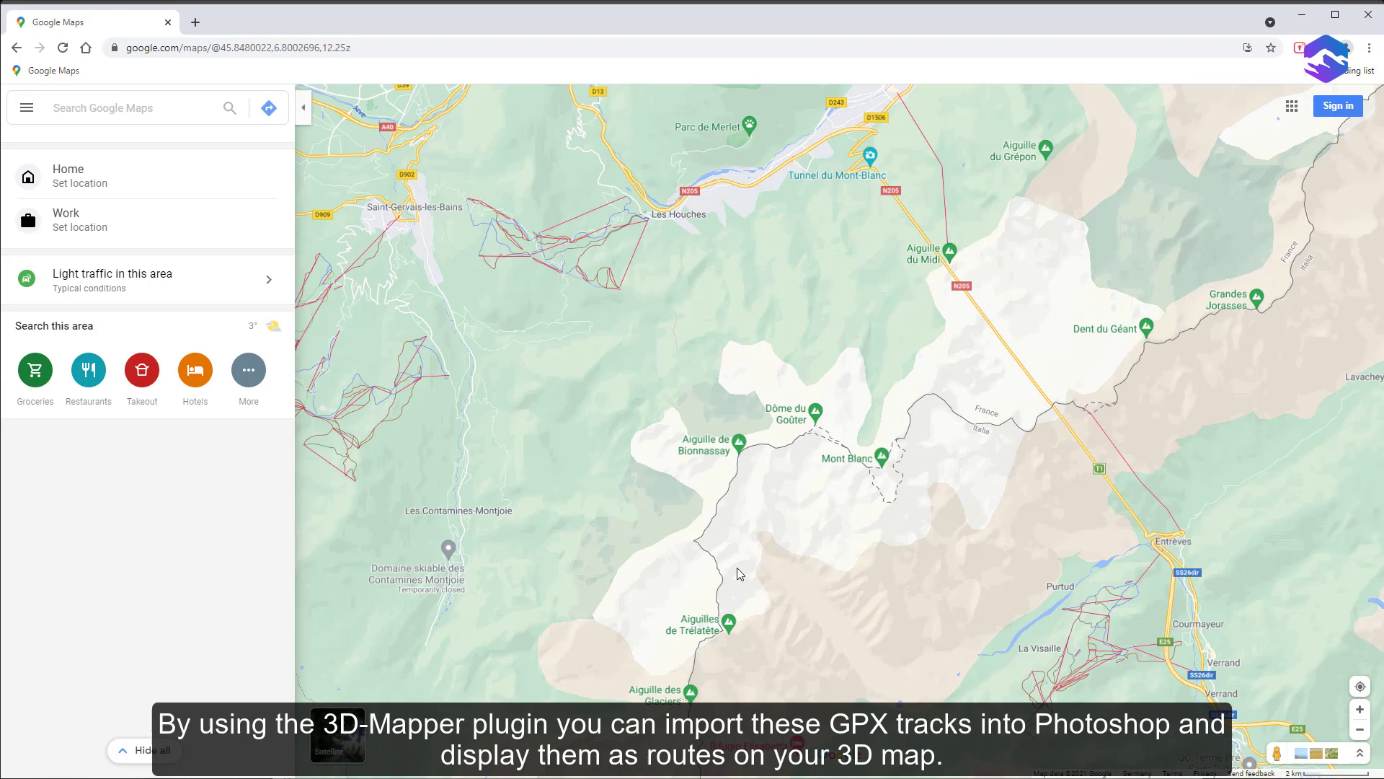
drag(796, 499, 852, 644)
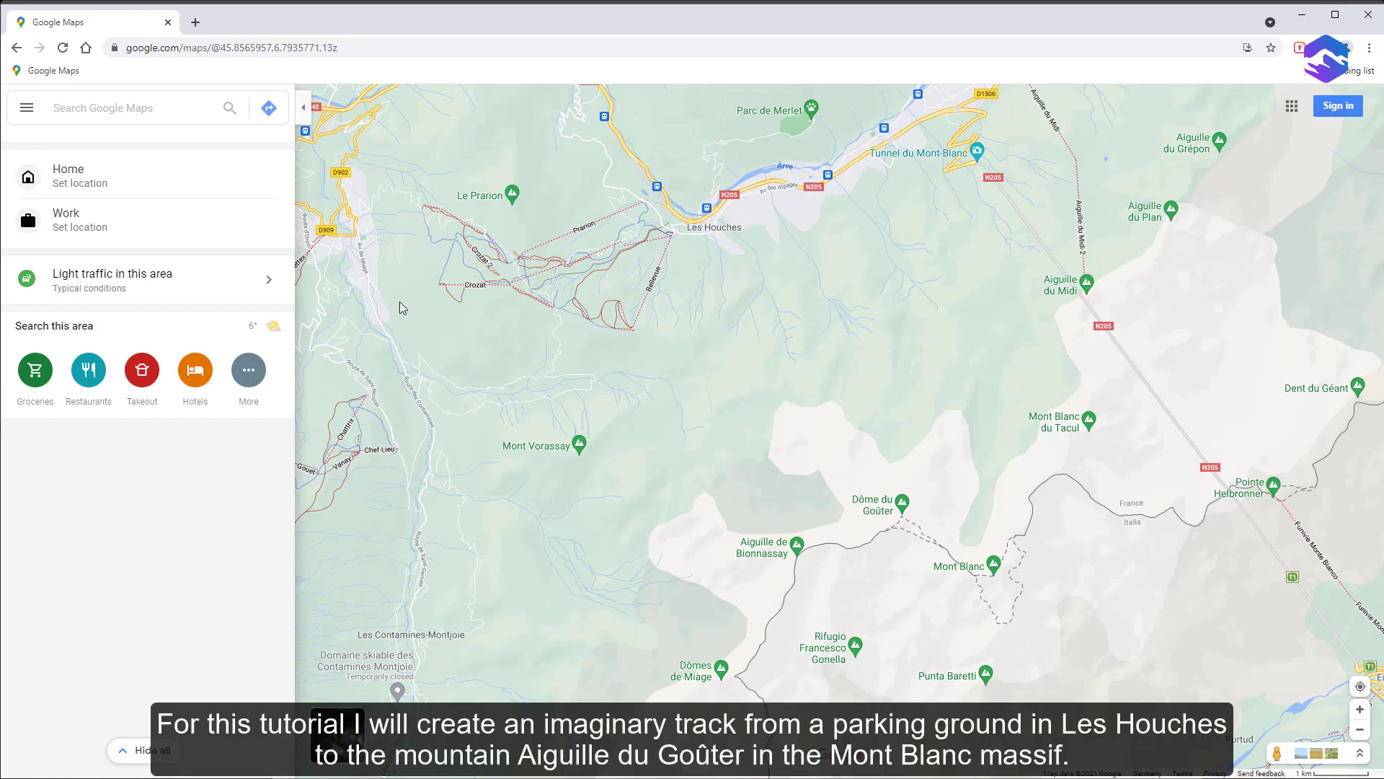
click(337, 736)
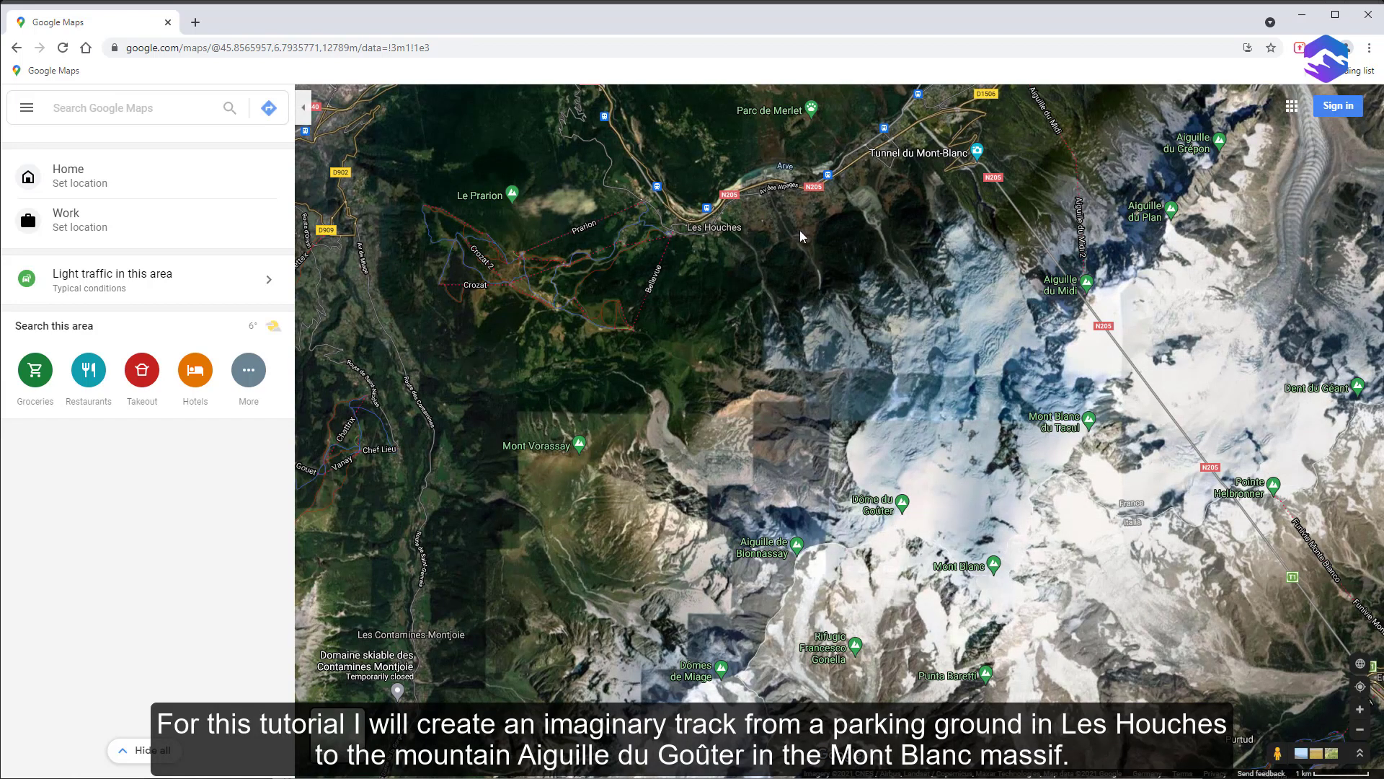
- Locate the parking ground beside Lac des Chavants in Les Houches on the satellite map
drag(801, 231, 790, 365)
scroll(727, 315, up, 1)
scroll(697, 394, up, 2)
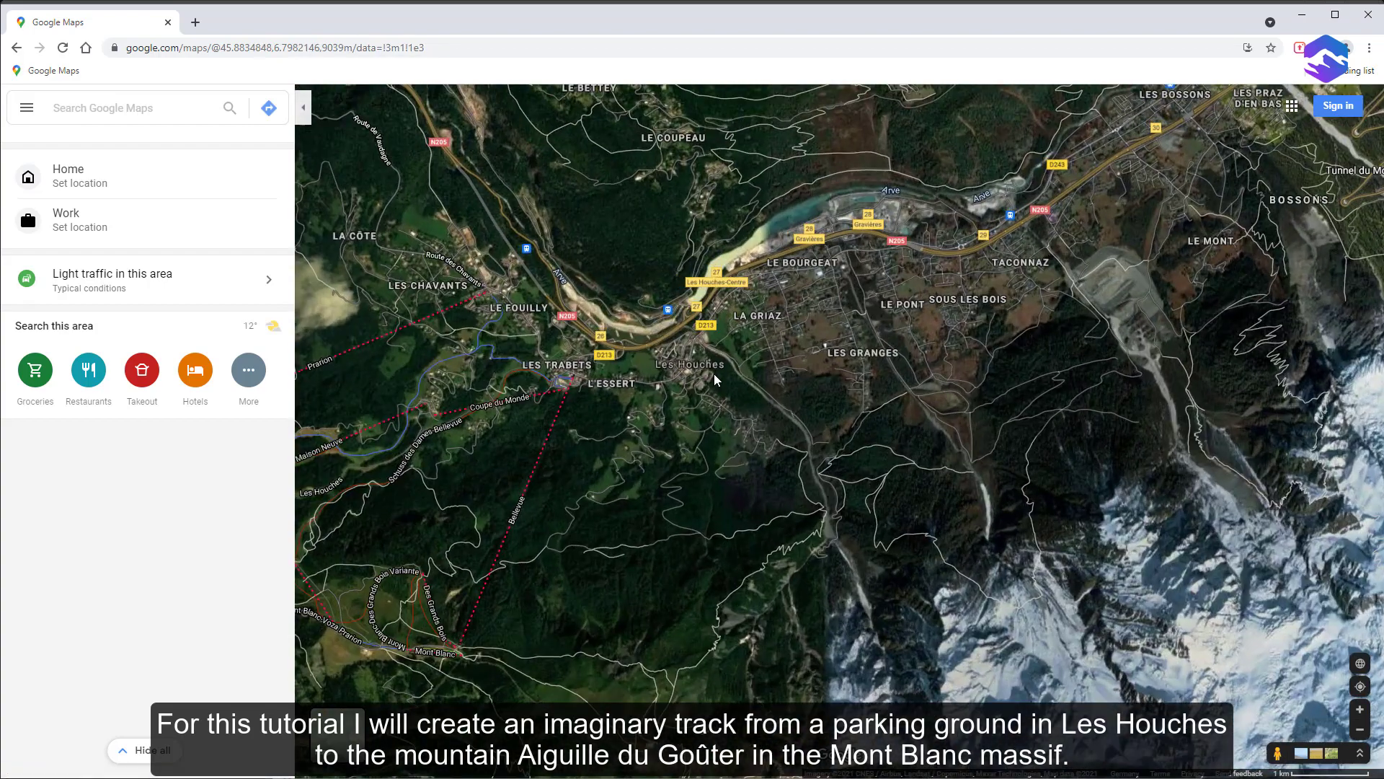
scroll(715, 374, up, 4)
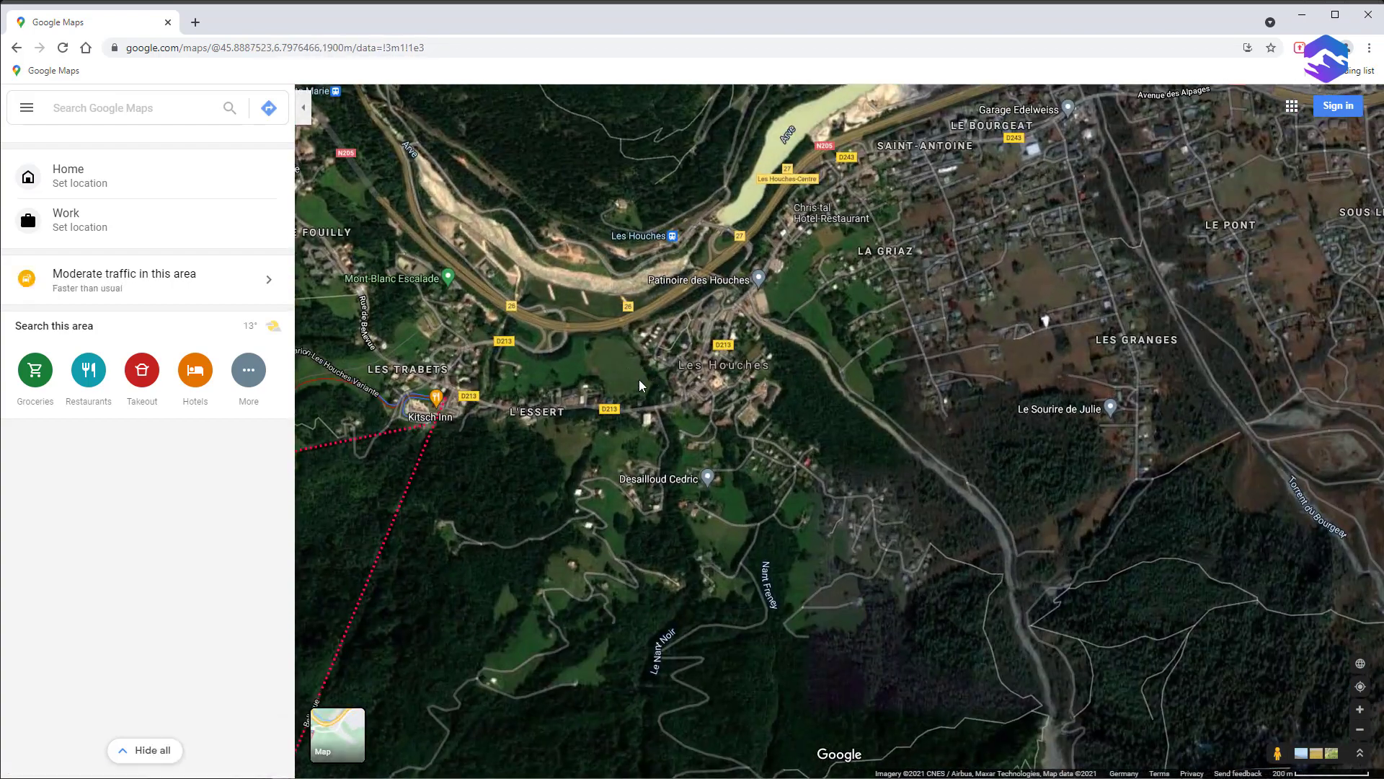
drag(639, 379, 1052, 477)
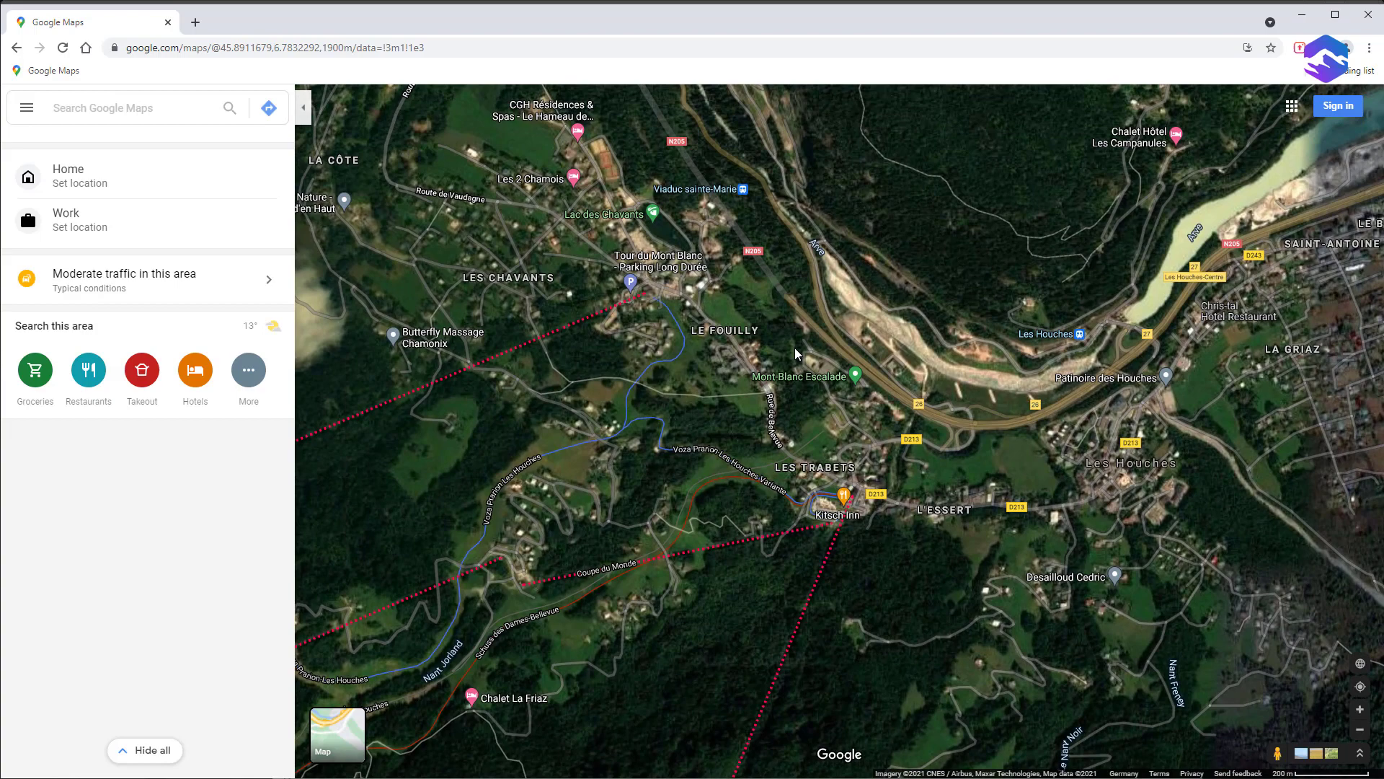
scroll(746, 309, up, 1)
scroll(508, 197, up, 2)
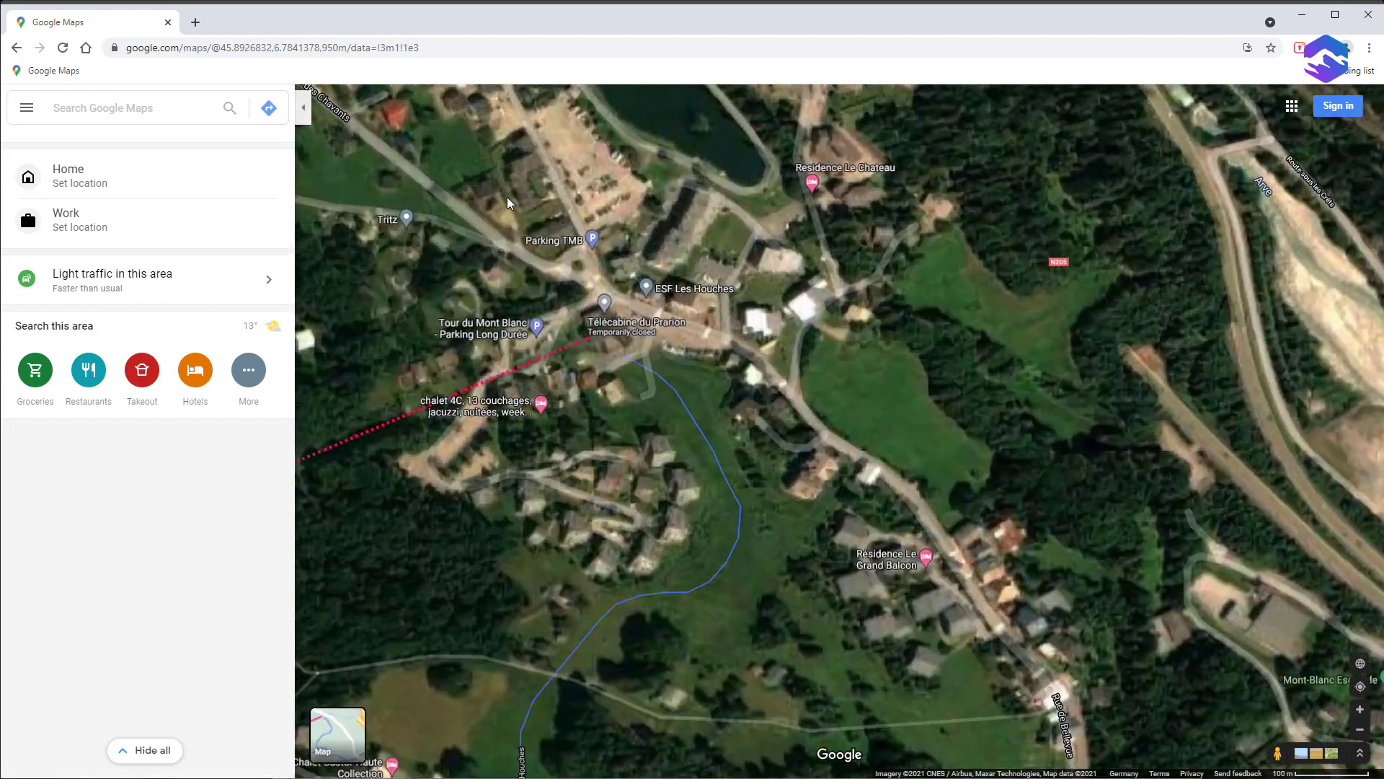
drag(508, 197, 551, 330)
scroll(604, 322, up, 1)
drag(703, 344, 702, 391)
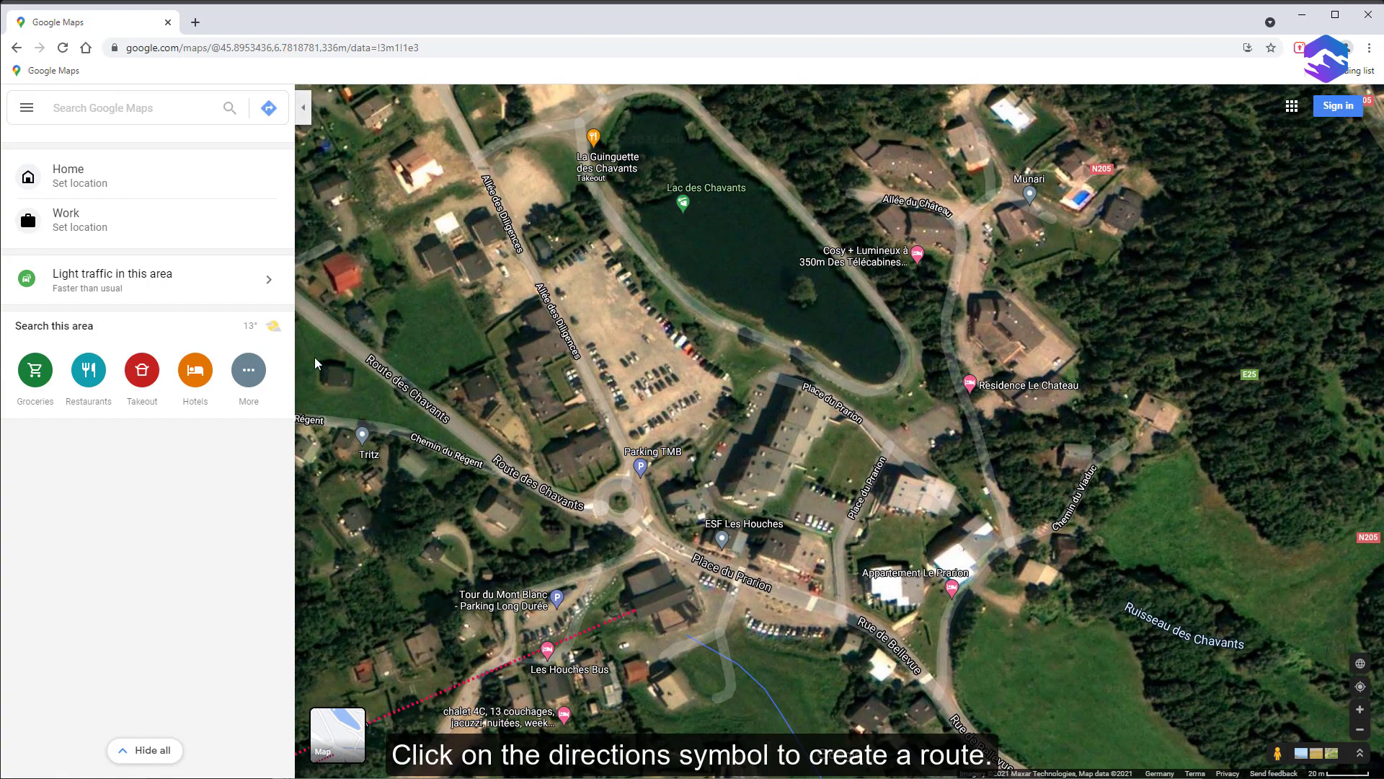
- Start walking directions with the parking ground beside Lac des Chavants as the starting point
click(268, 113)
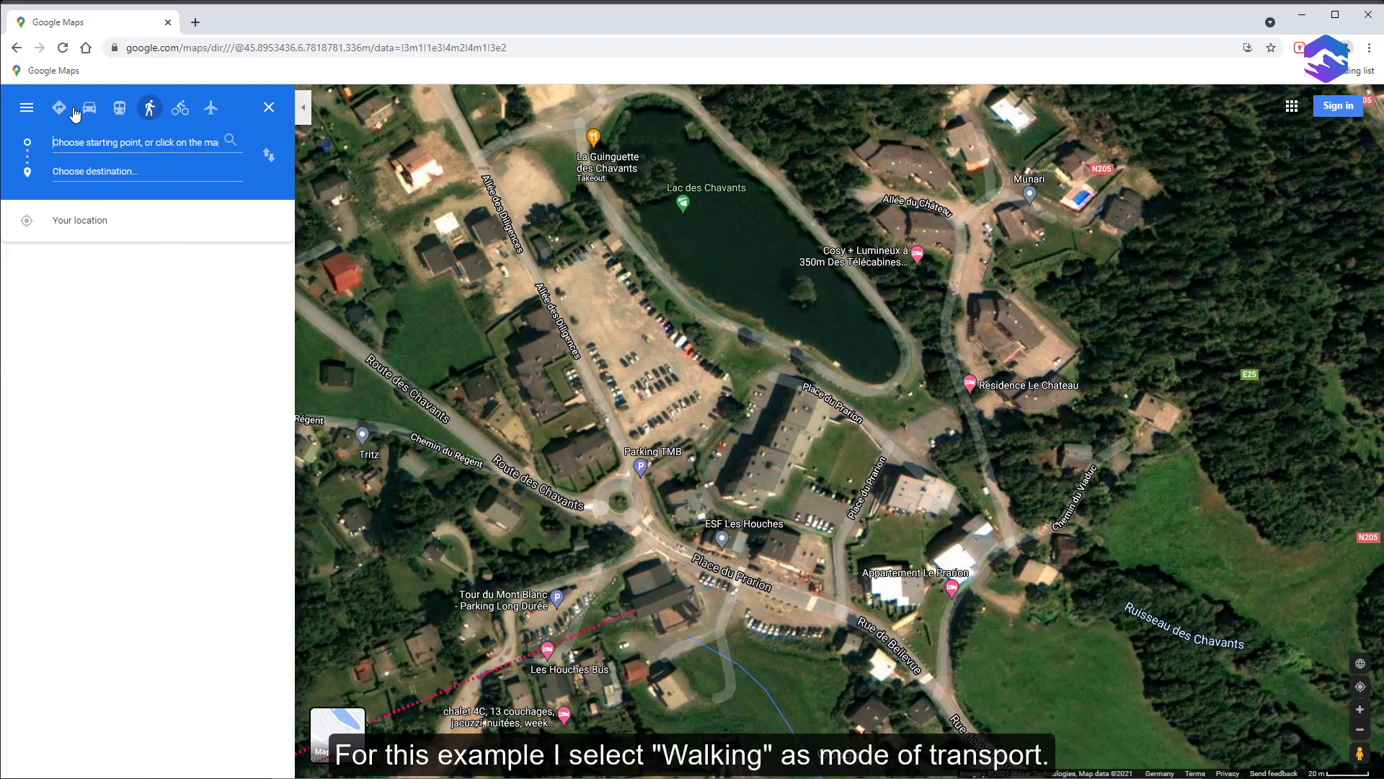
click(149, 110)
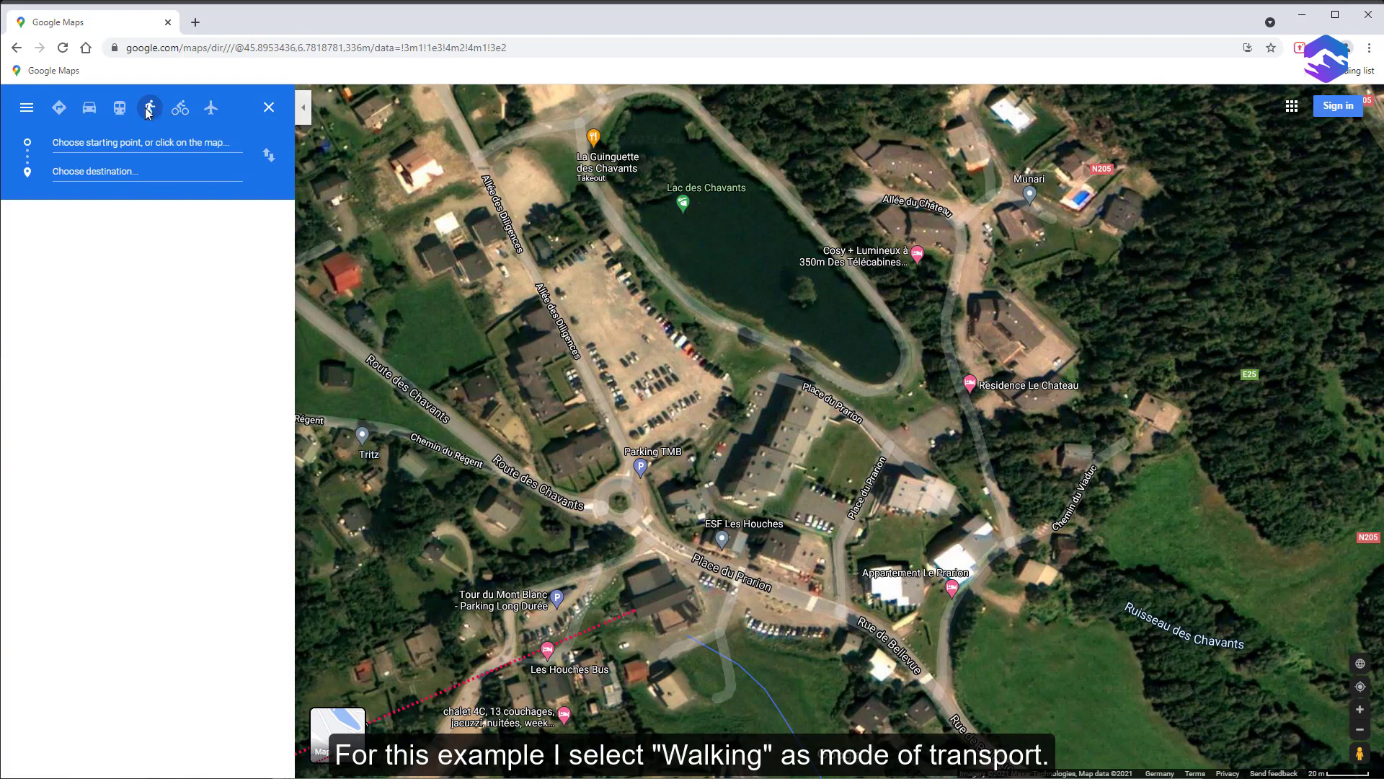
click(70, 142)
click(637, 368)
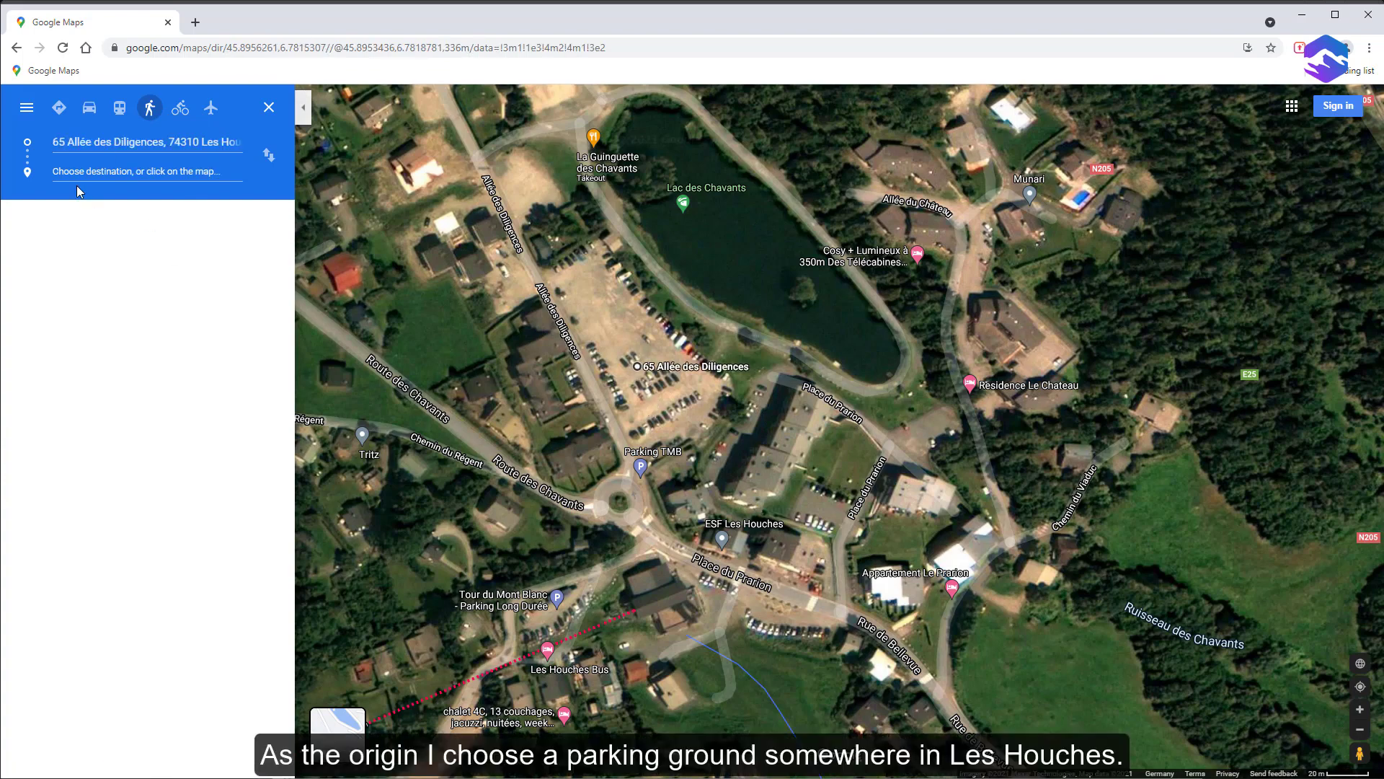
- Set the route's destination to a point on the road just southwest of the Maison Neuve Chairlift
scroll(702, 512, down, 2)
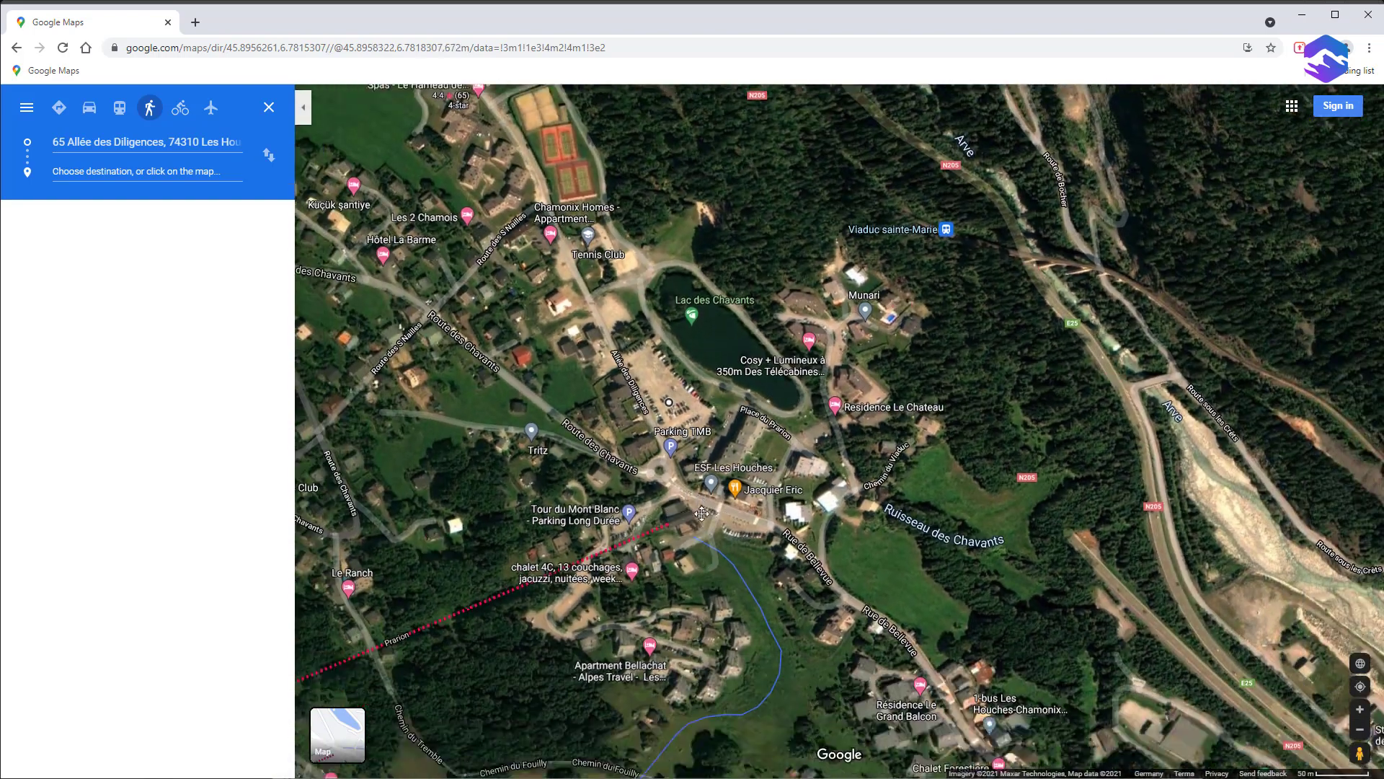
drag(702, 512, 696, 213)
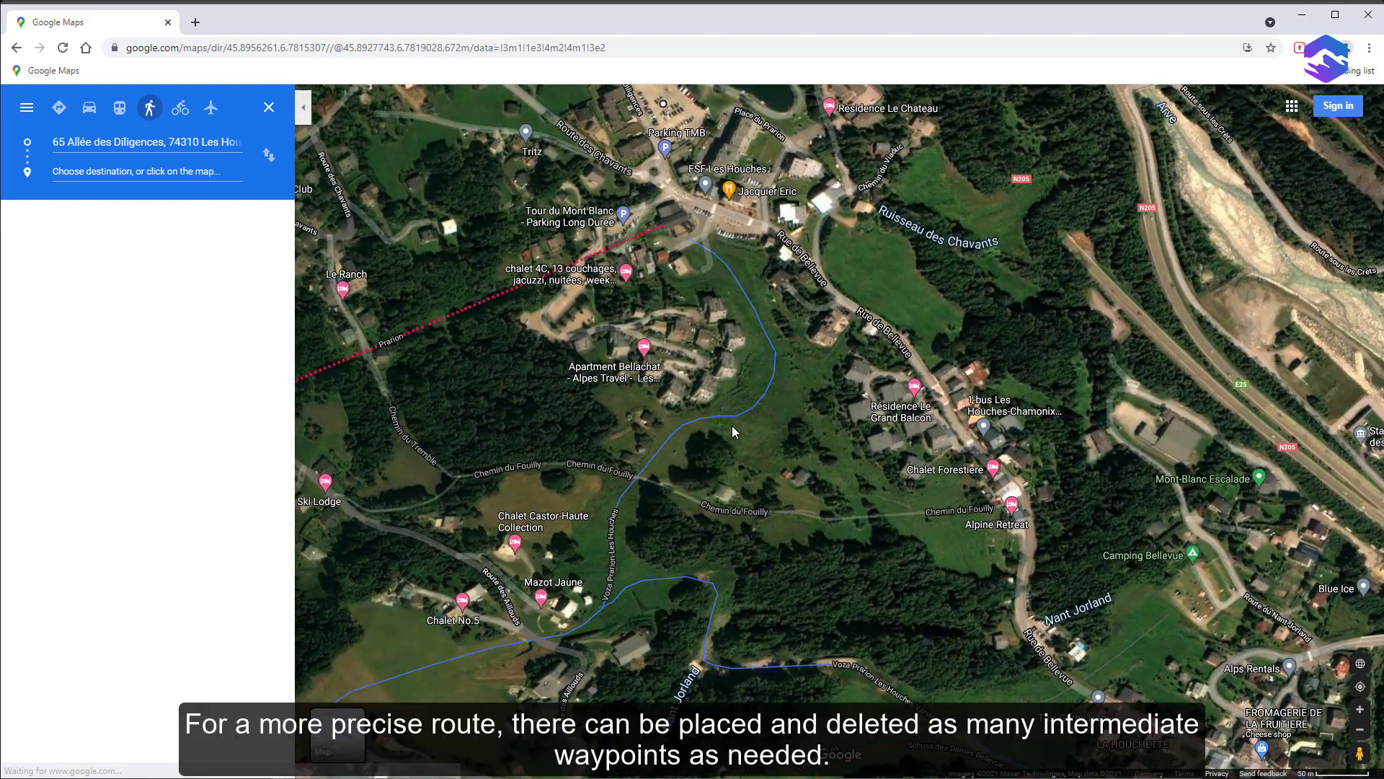
scroll(724, 461, down, 1)
drag(714, 481, 782, 301)
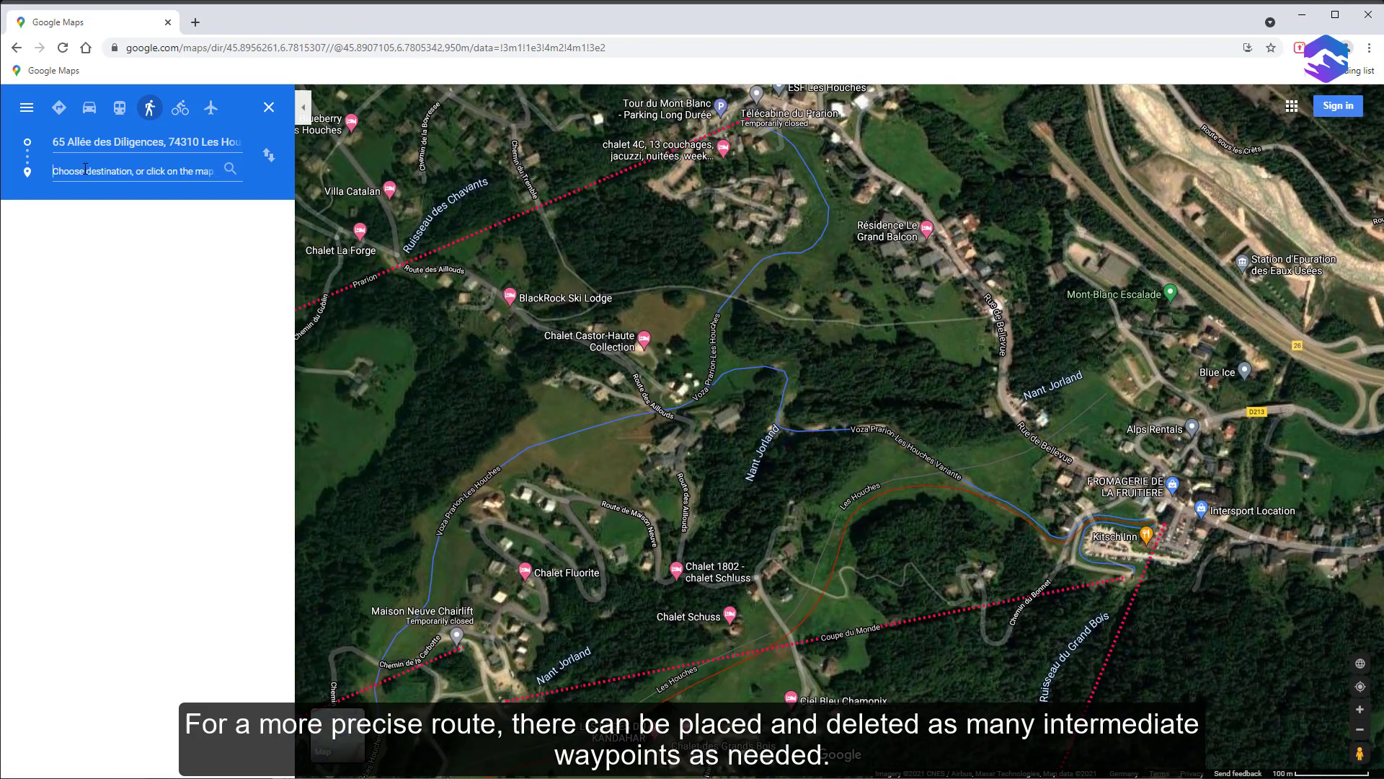
click(85, 169)
click(384, 668)
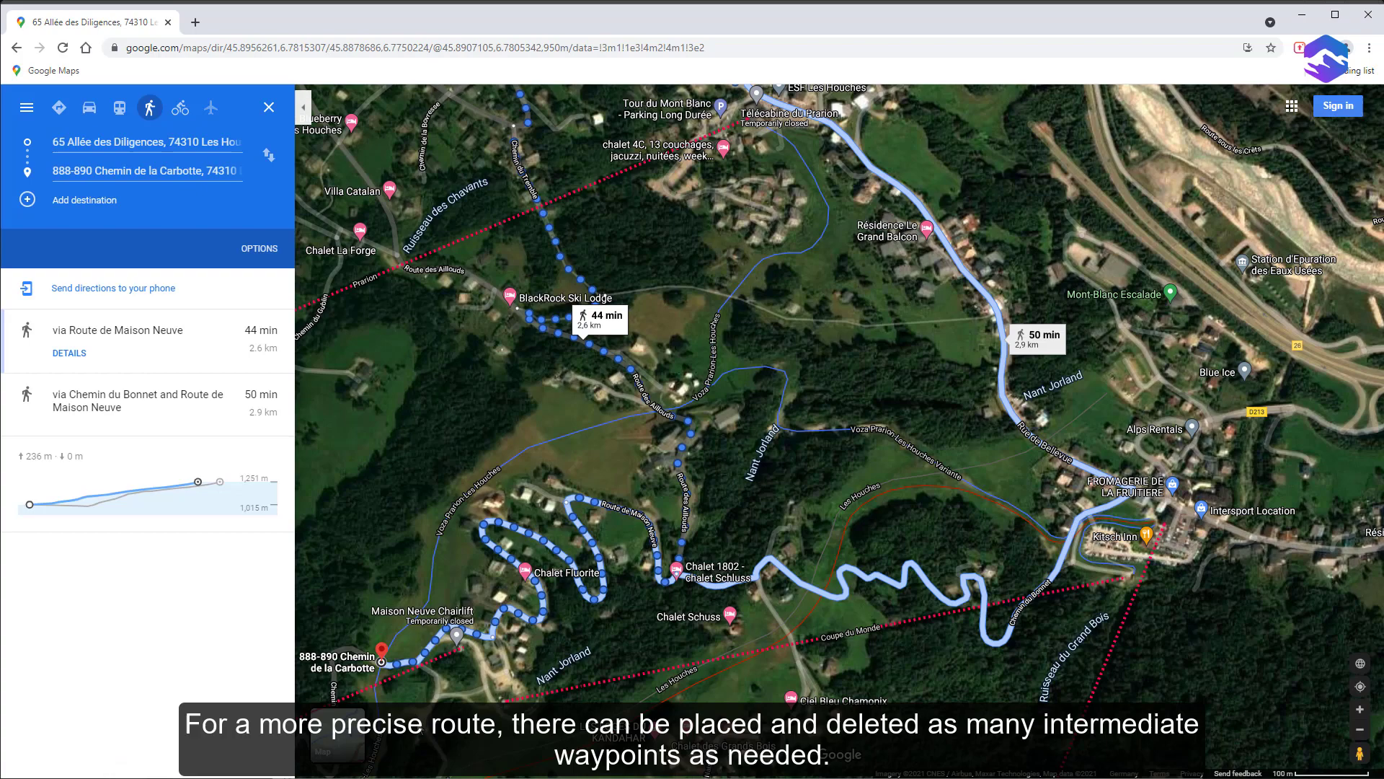
- Add another destination on the forest trail south of Chalet La Friaz, just above the Grands Bois slopes
drag(420, 728, 487, 287)
scroll(553, 534, down, 3)
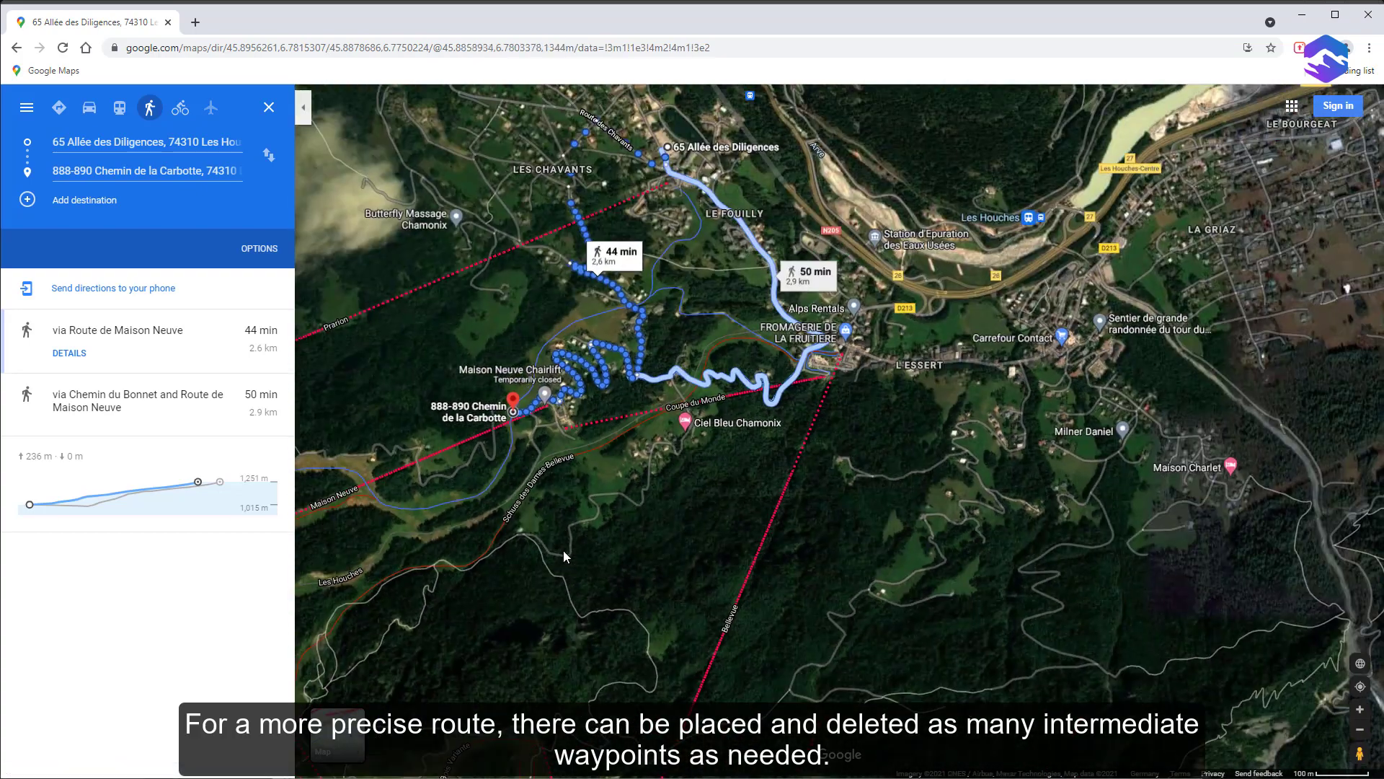
scroll(565, 556, down, 2)
click(27, 199)
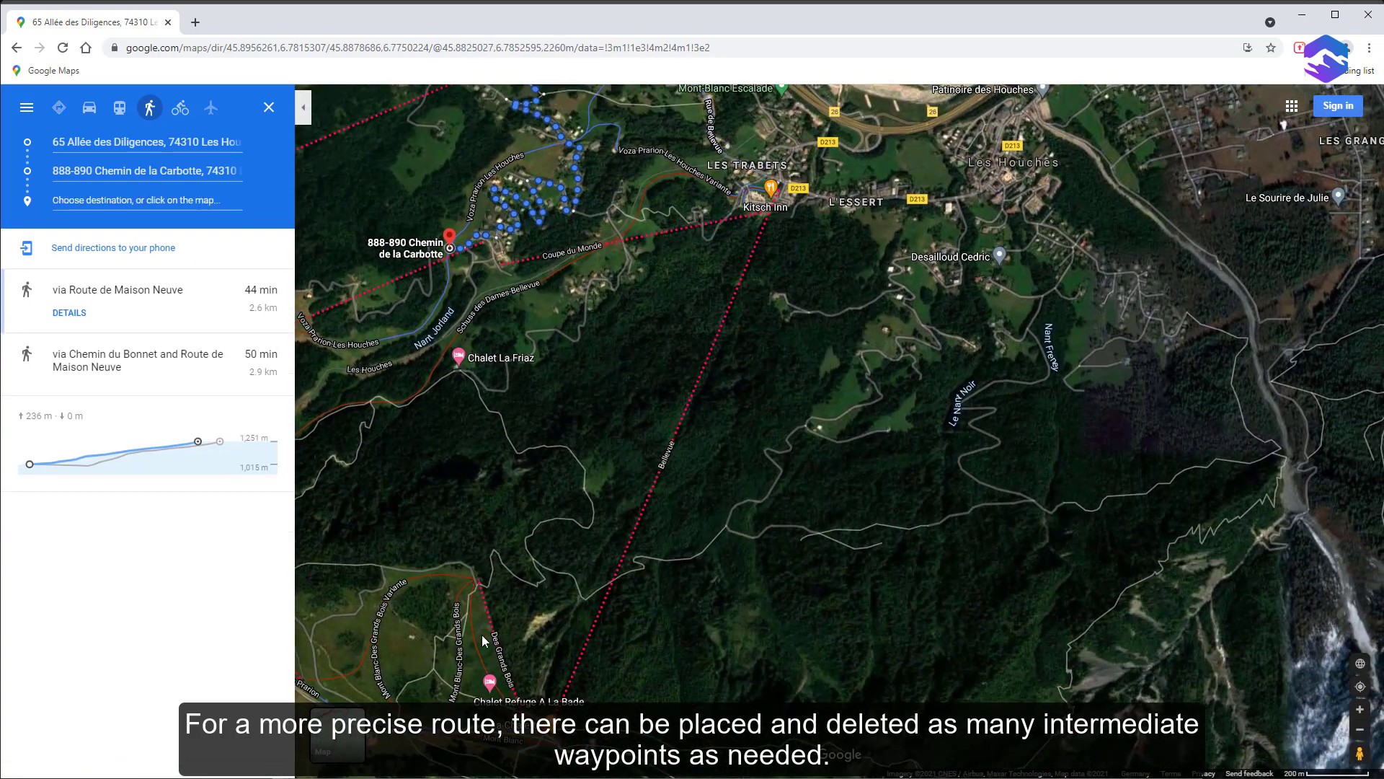
click(533, 556)
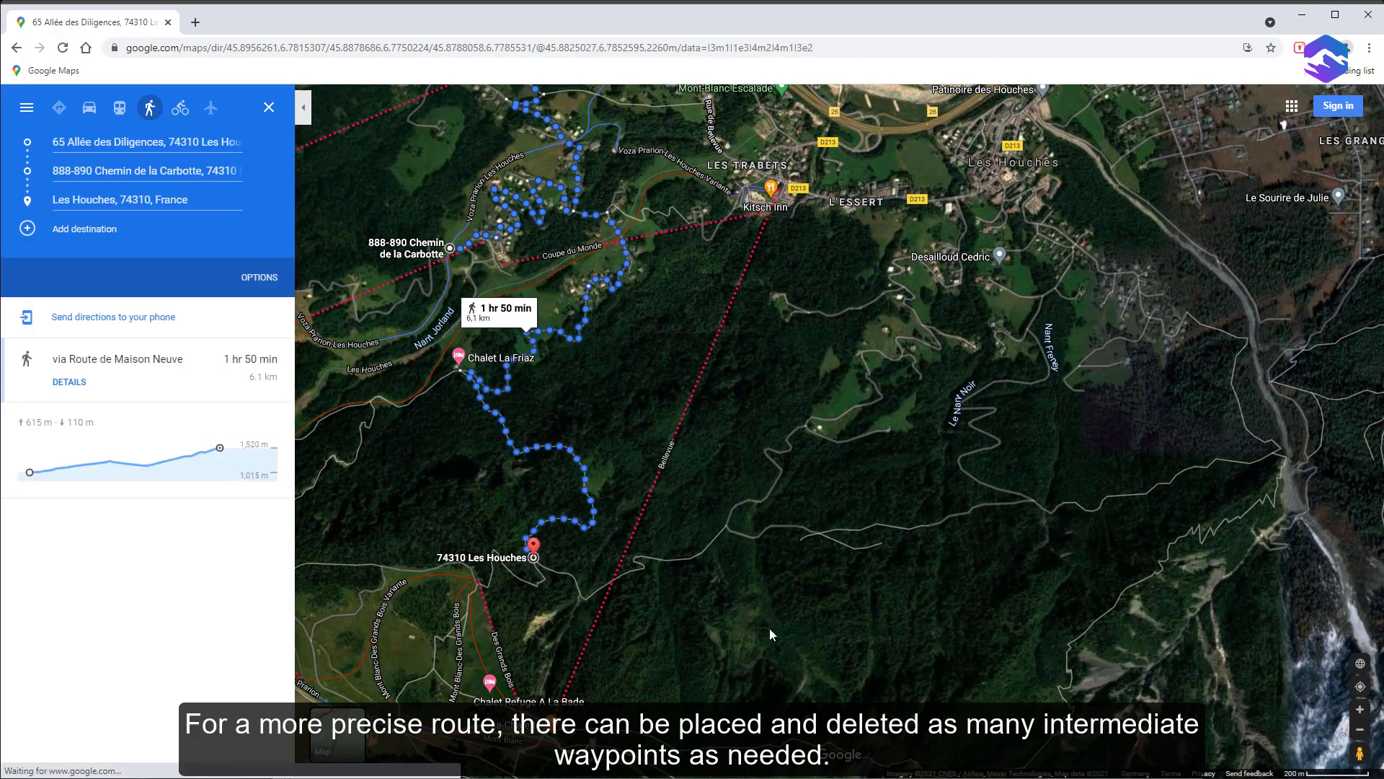
- Add the Aiguille du Goûter peak as the final destination of the walking route
scroll(858, 609, down, 2)
drag(845, 614, 486, 423)
scroll(732, 456, down, 1)
scroll(760, 469, down, 3)
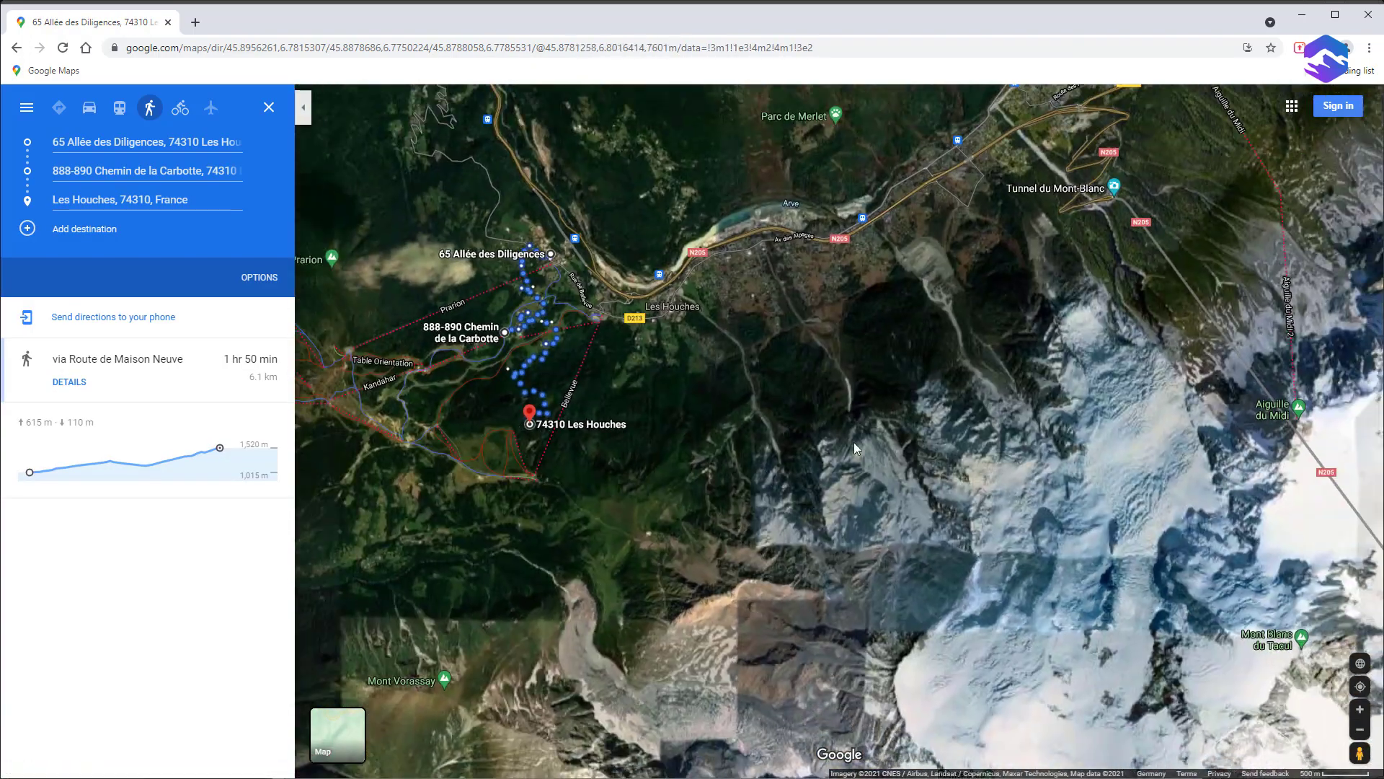
drag(853, 443, 750, 296)
scroll(751, 296, down, 2)
scroll(591, 379, up, 4)
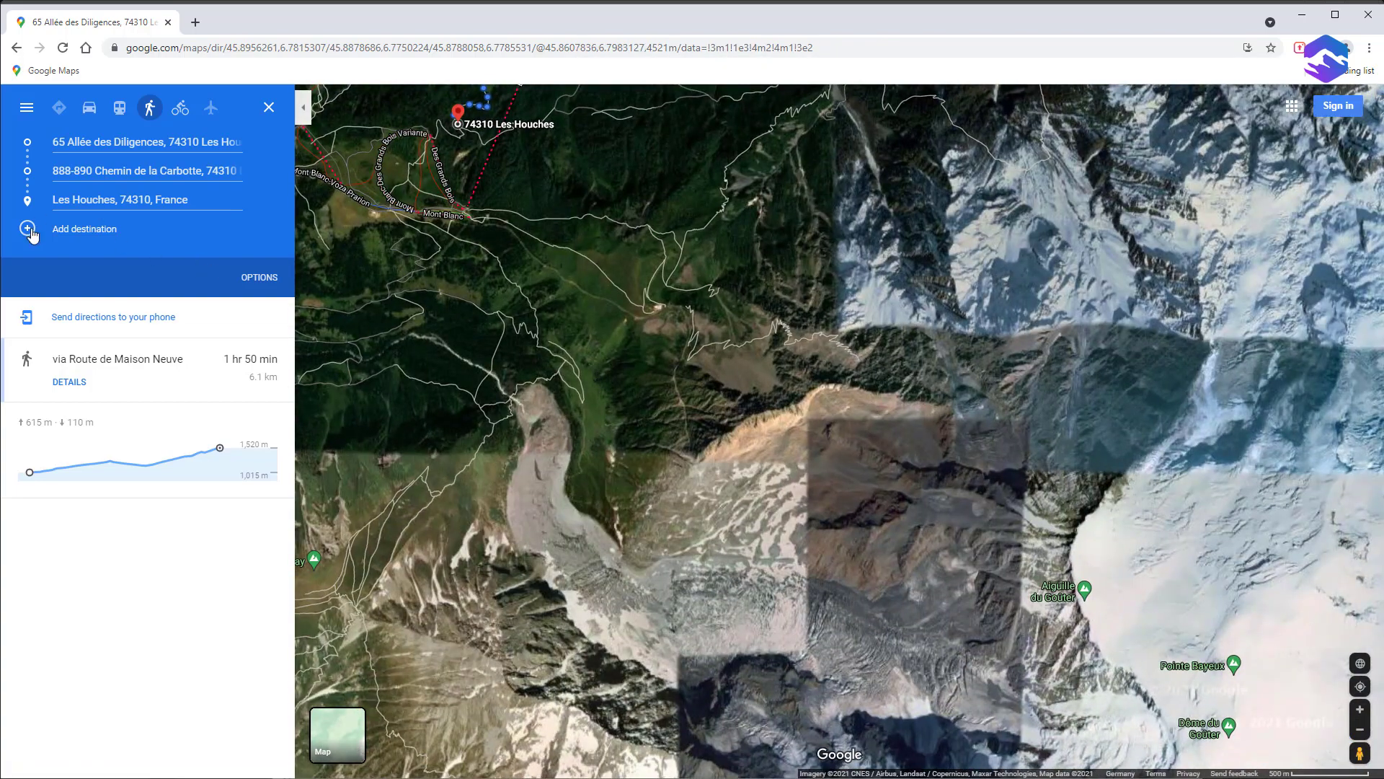
click(29, 230)
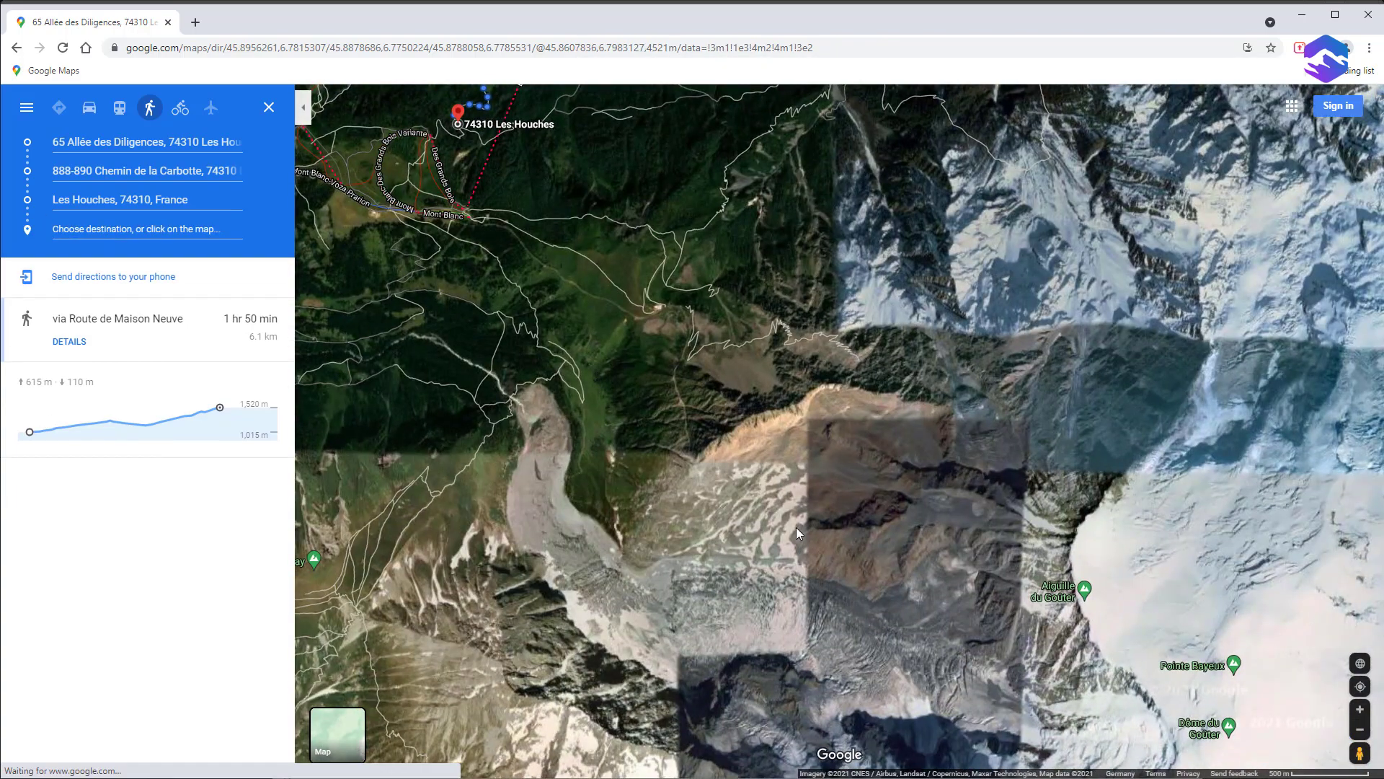
click(1083, 608)
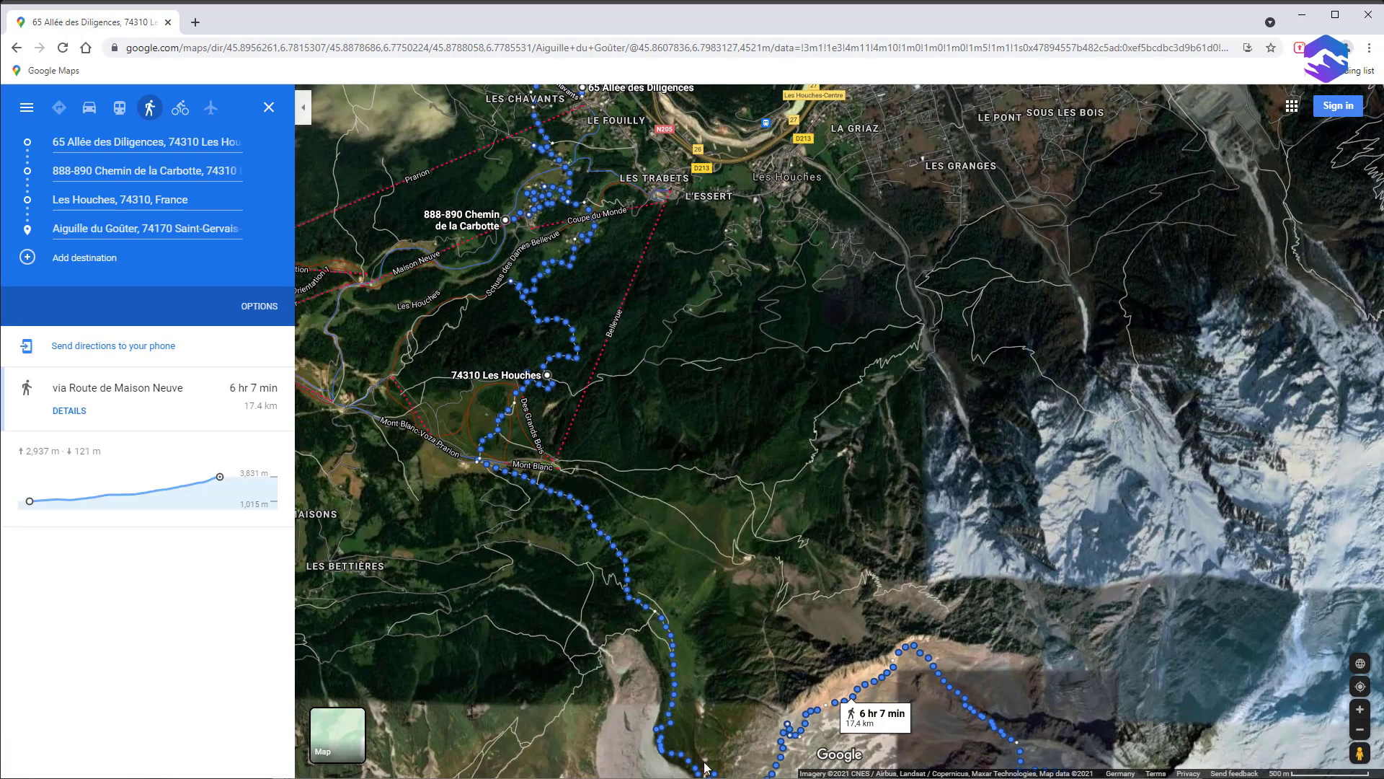
- Remove the intermediate stop near the Maison Neuve Chairlift from the route
scroll(693, 460, down, 1)
drag(740, 367, 720, 417)
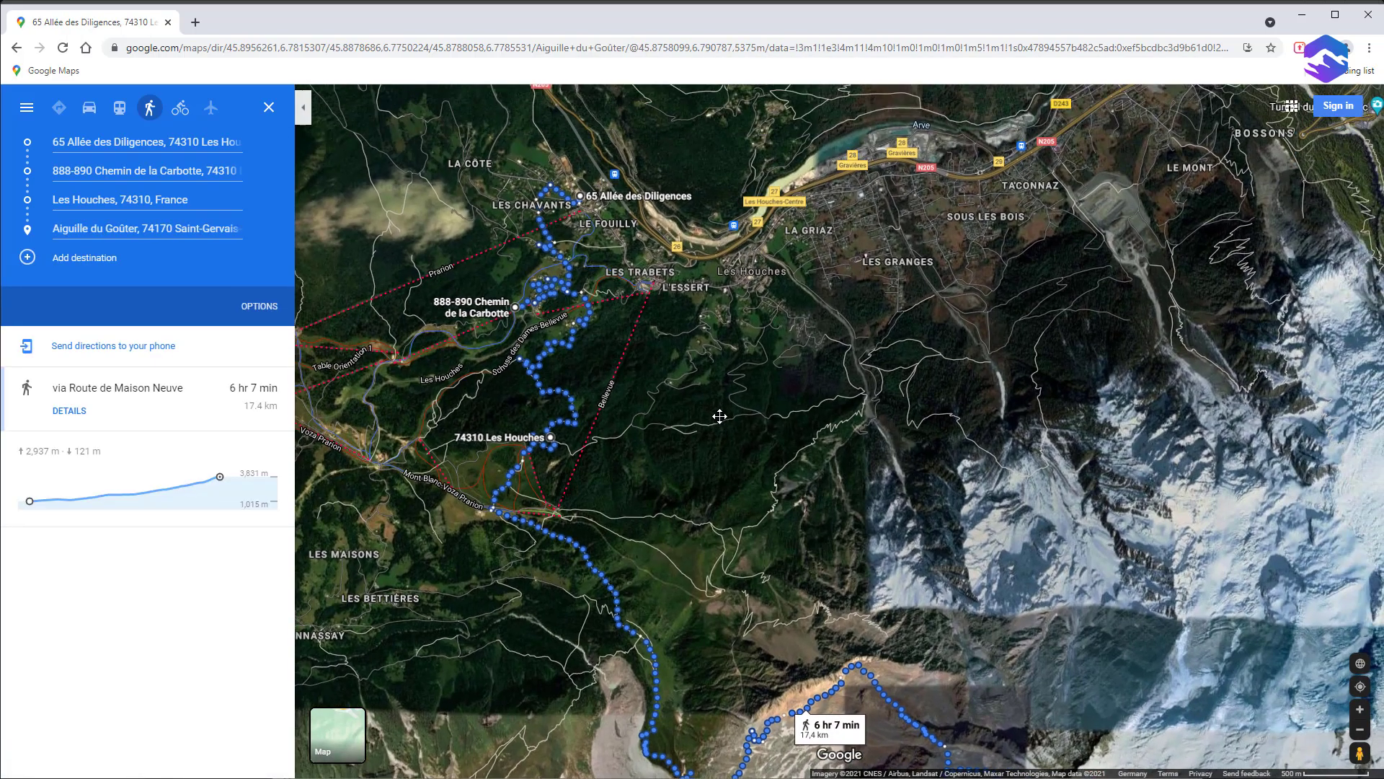
scroll(512, 248, up, 2)
scroll(548, 289, up, 3)
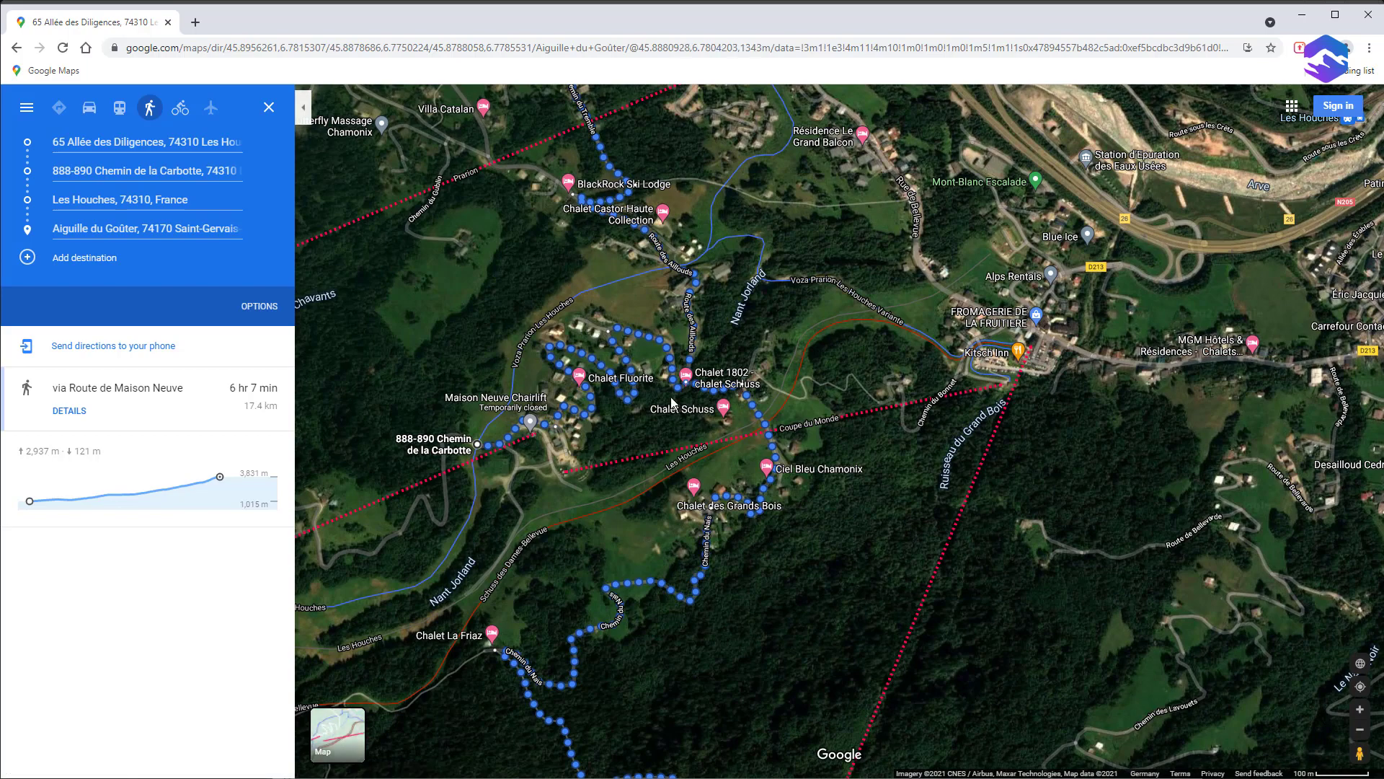
click(269, 170)
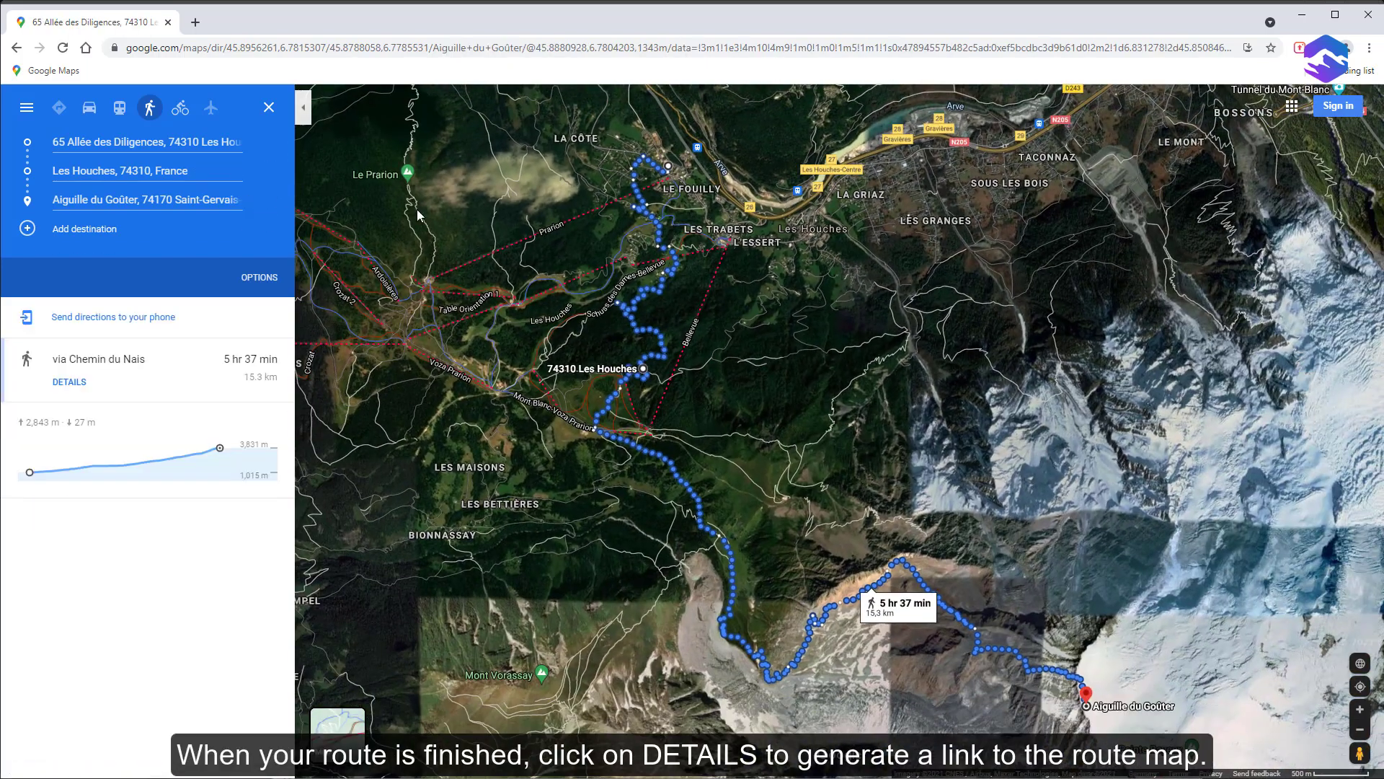
- Open the details of the walking route to Aiguille du Goûter and copy its share link
drag(888, 476, 715, 476)
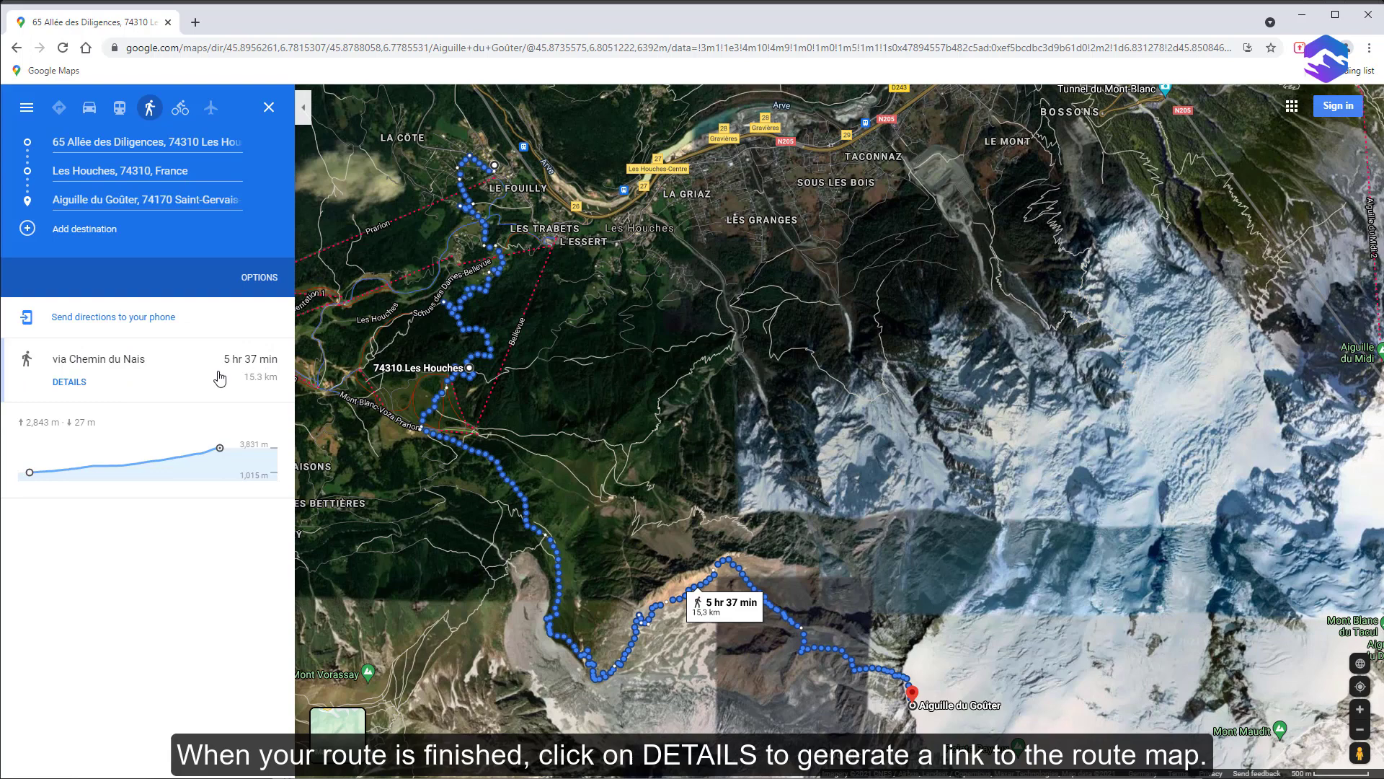
click(70, 382)
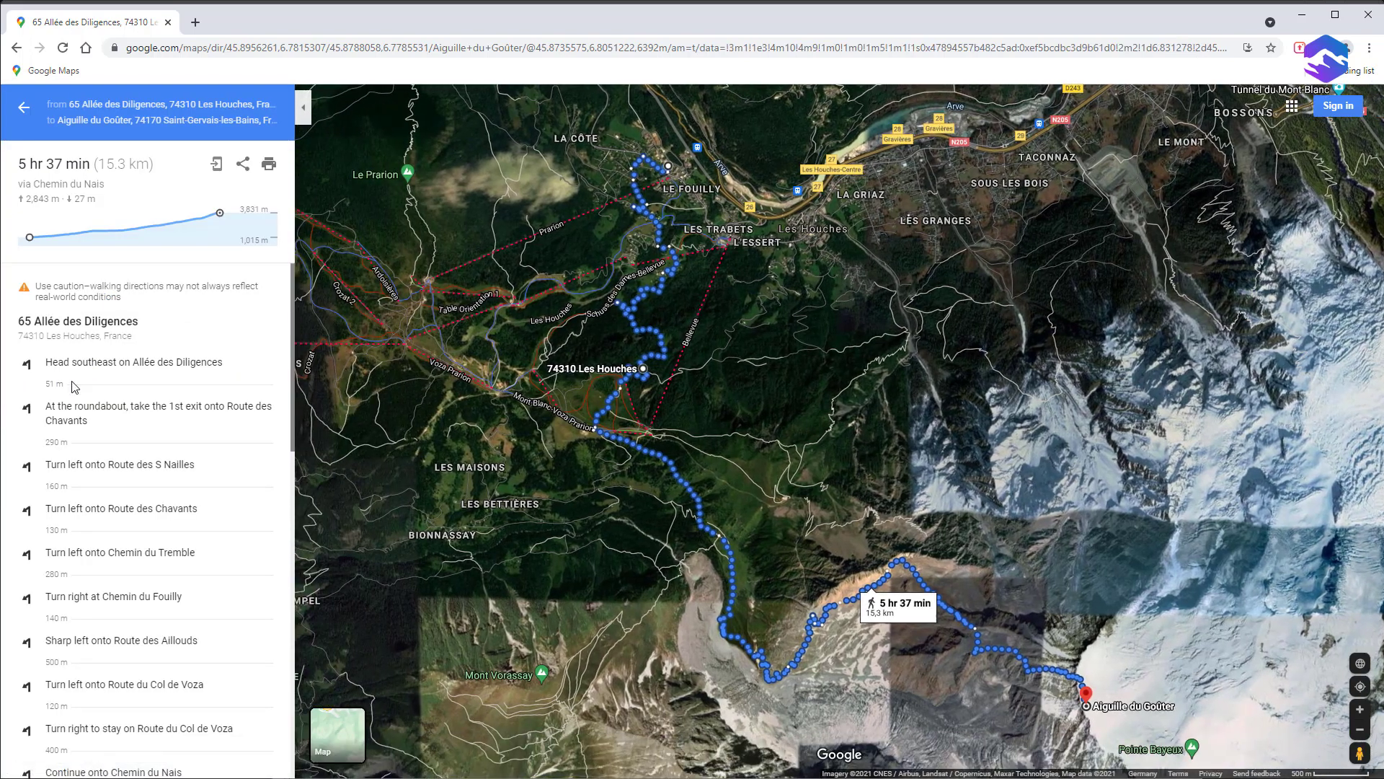
click(243, 168)
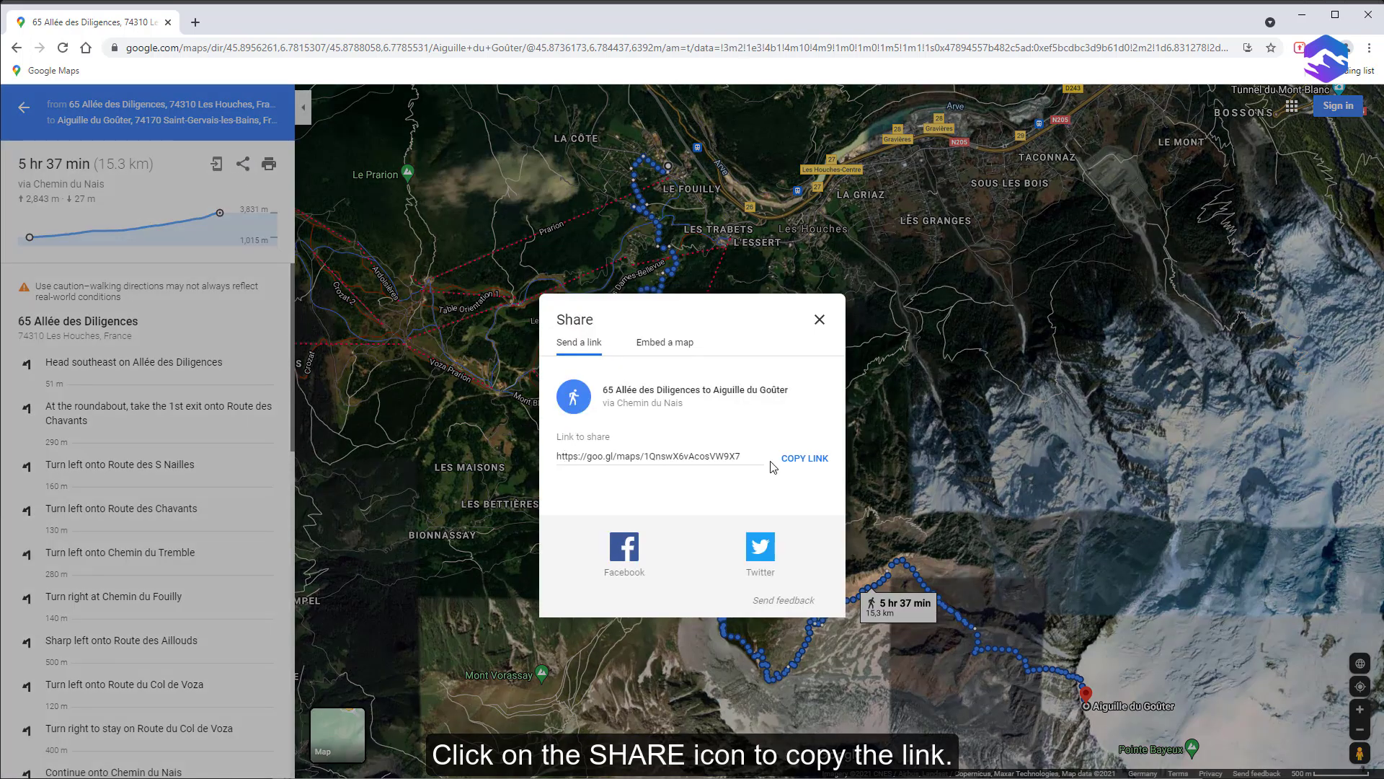
click(806, 465)
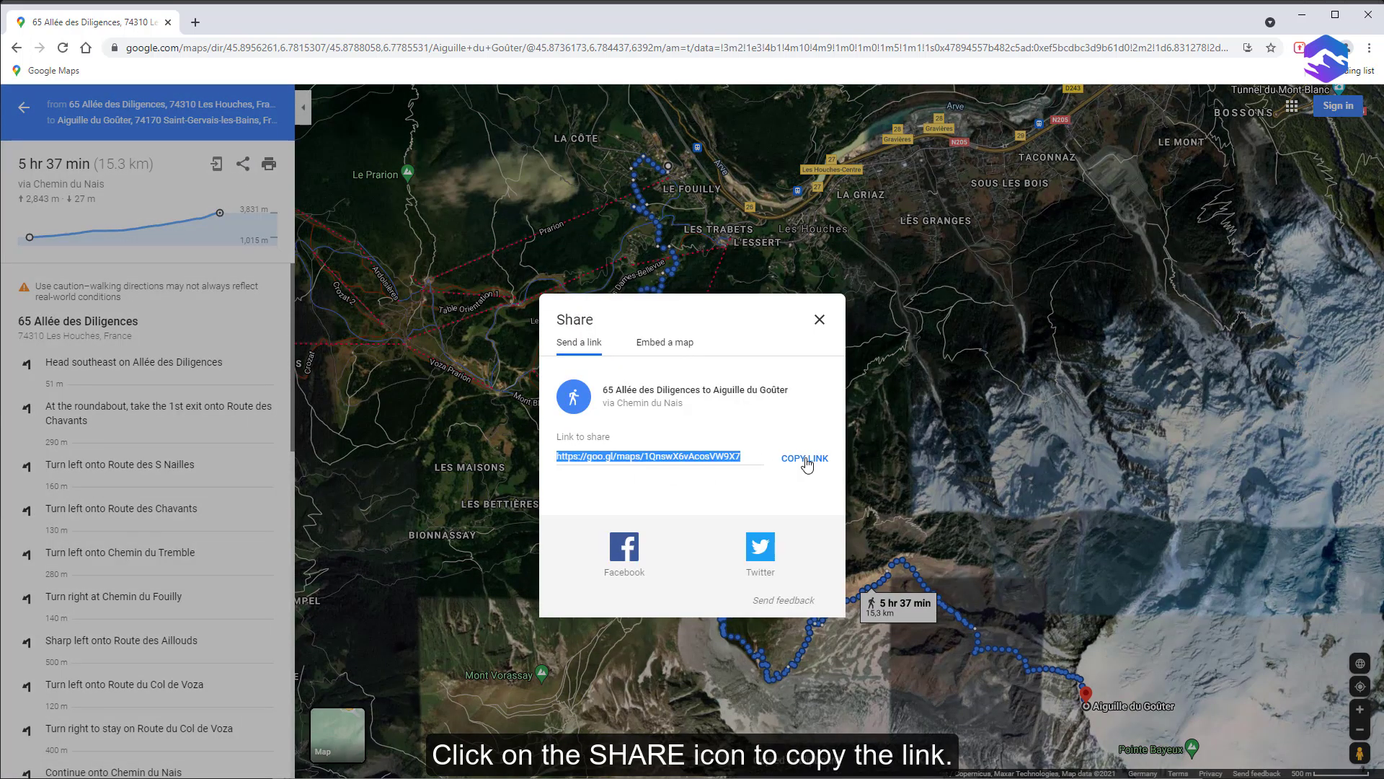
- Open the Maps to GPX converter at mapstogpx.com in a new browser tab
click(195, 21)
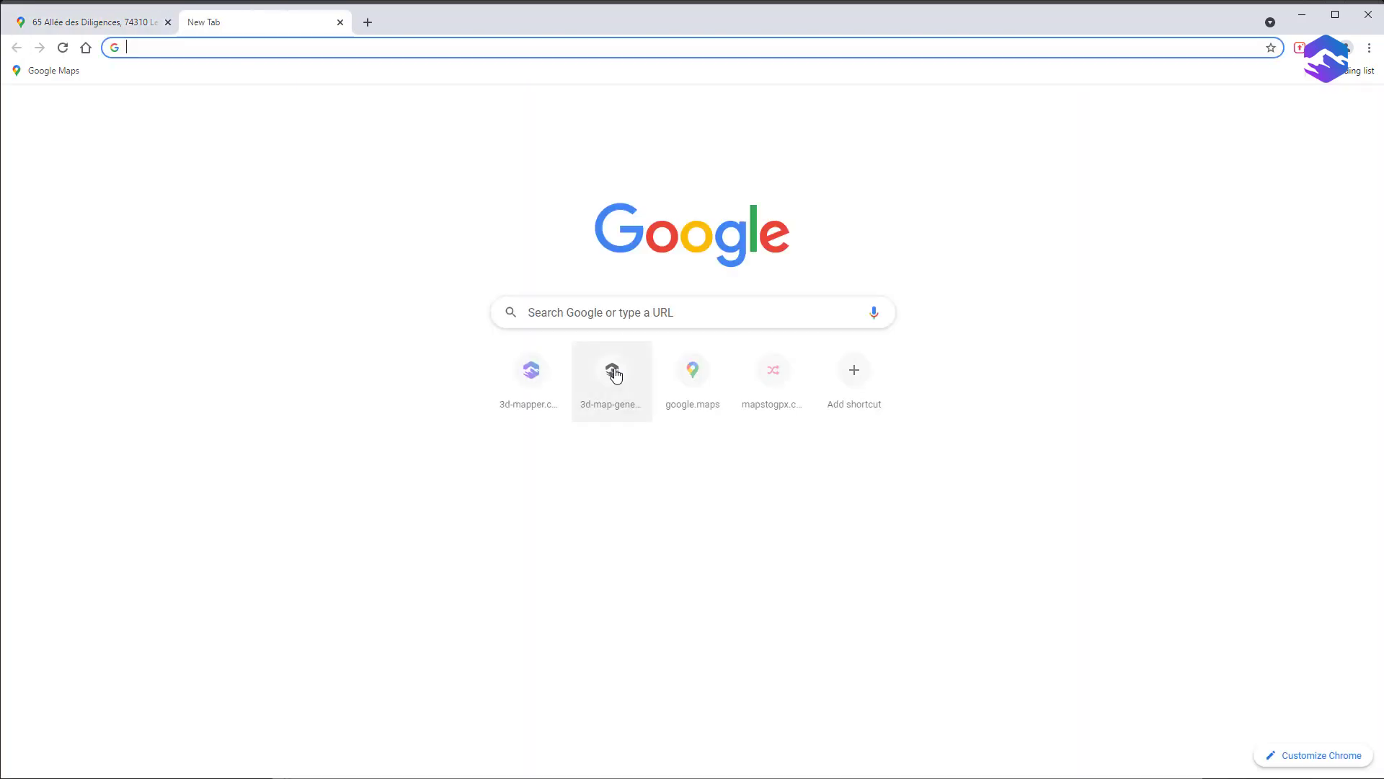
click(780, 377)
click(147, 51)
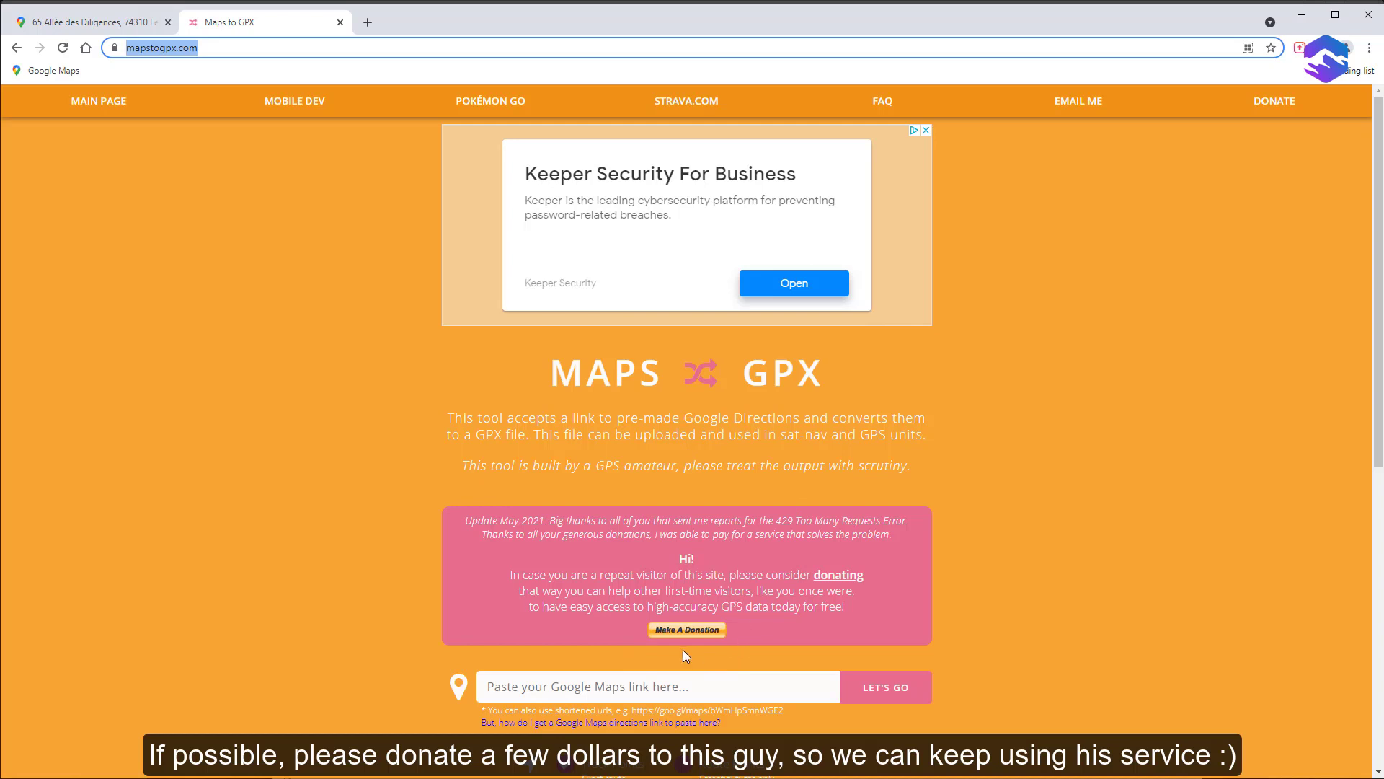
- View the Maps to GPX donation page and close it to return to the converter
click(689, 630)
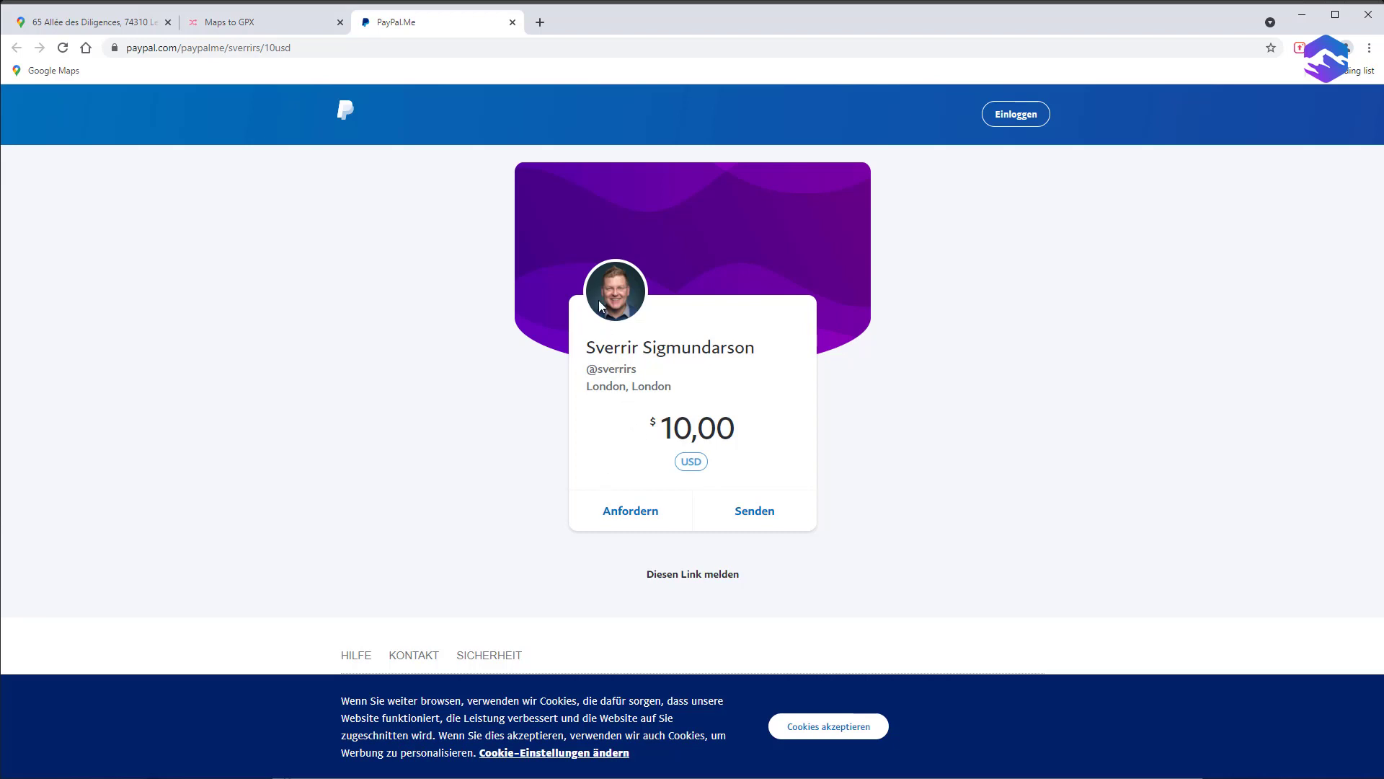
click(513, 22)
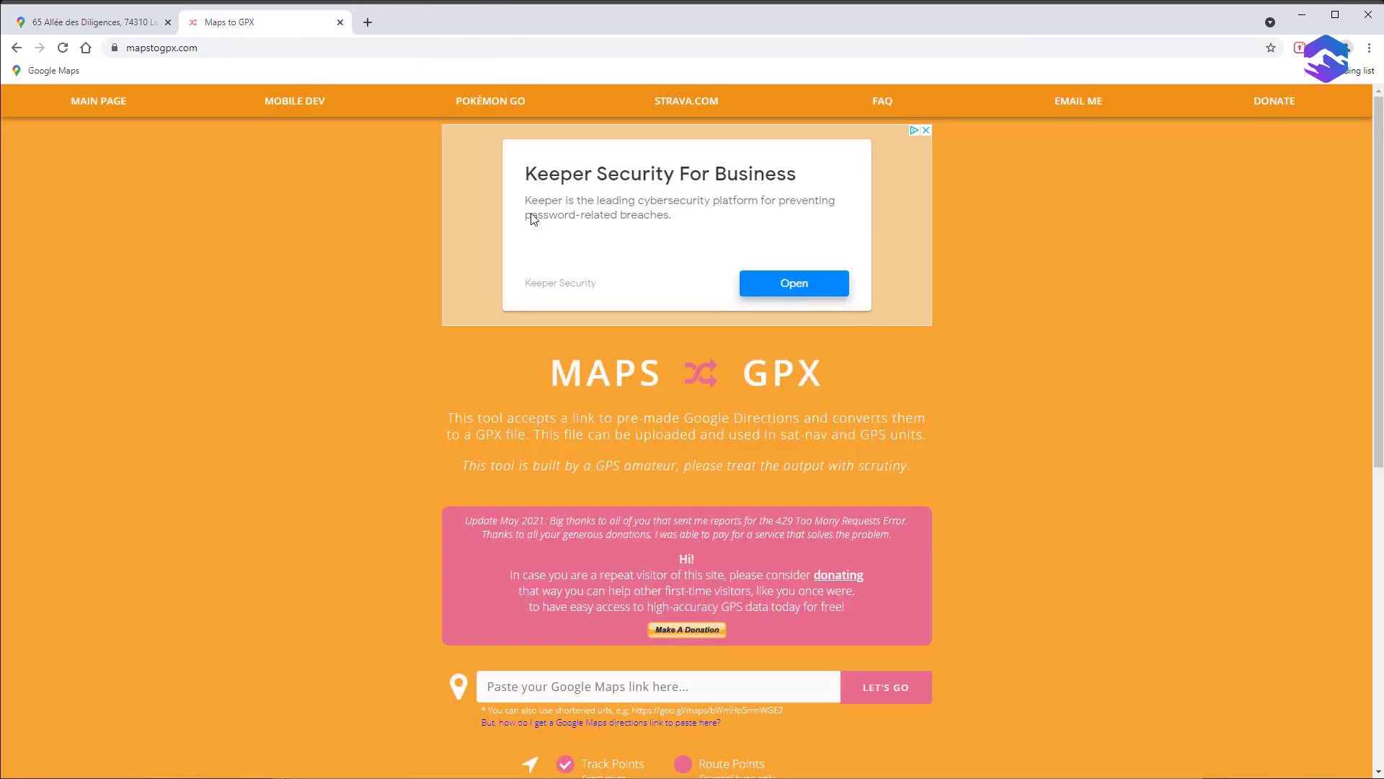
- Paste the copied Google Maps link into the converter and start the conversion to GPX
right_click(638, 690)
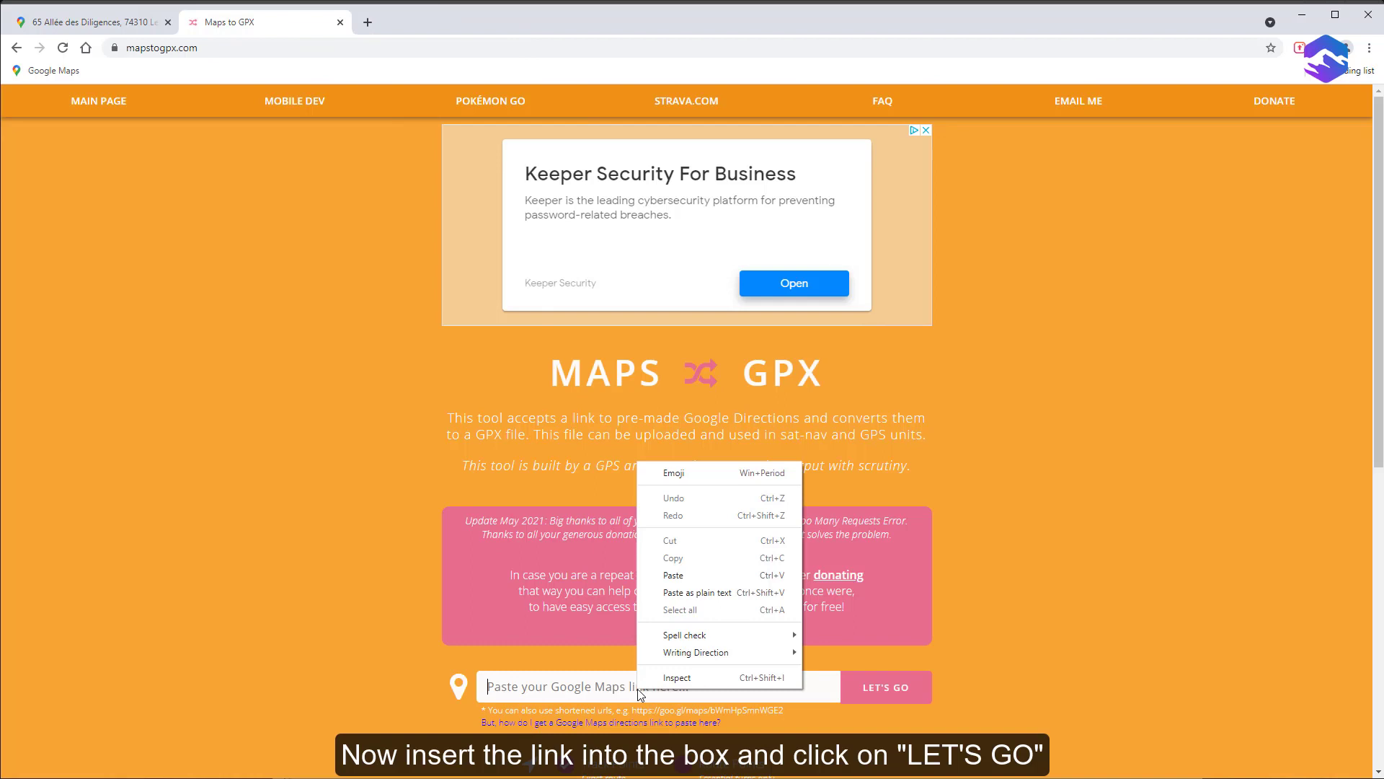
click(678, 577)
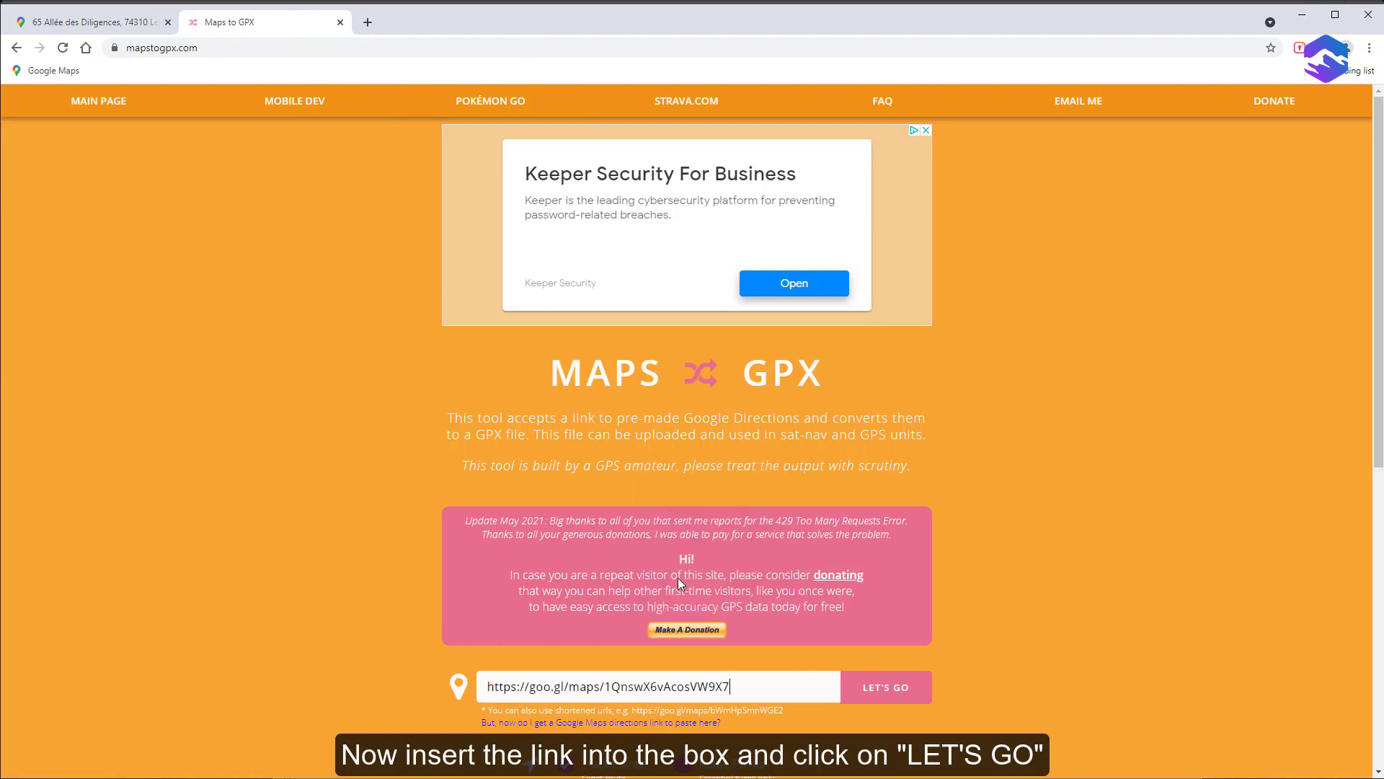
click(885, 688)
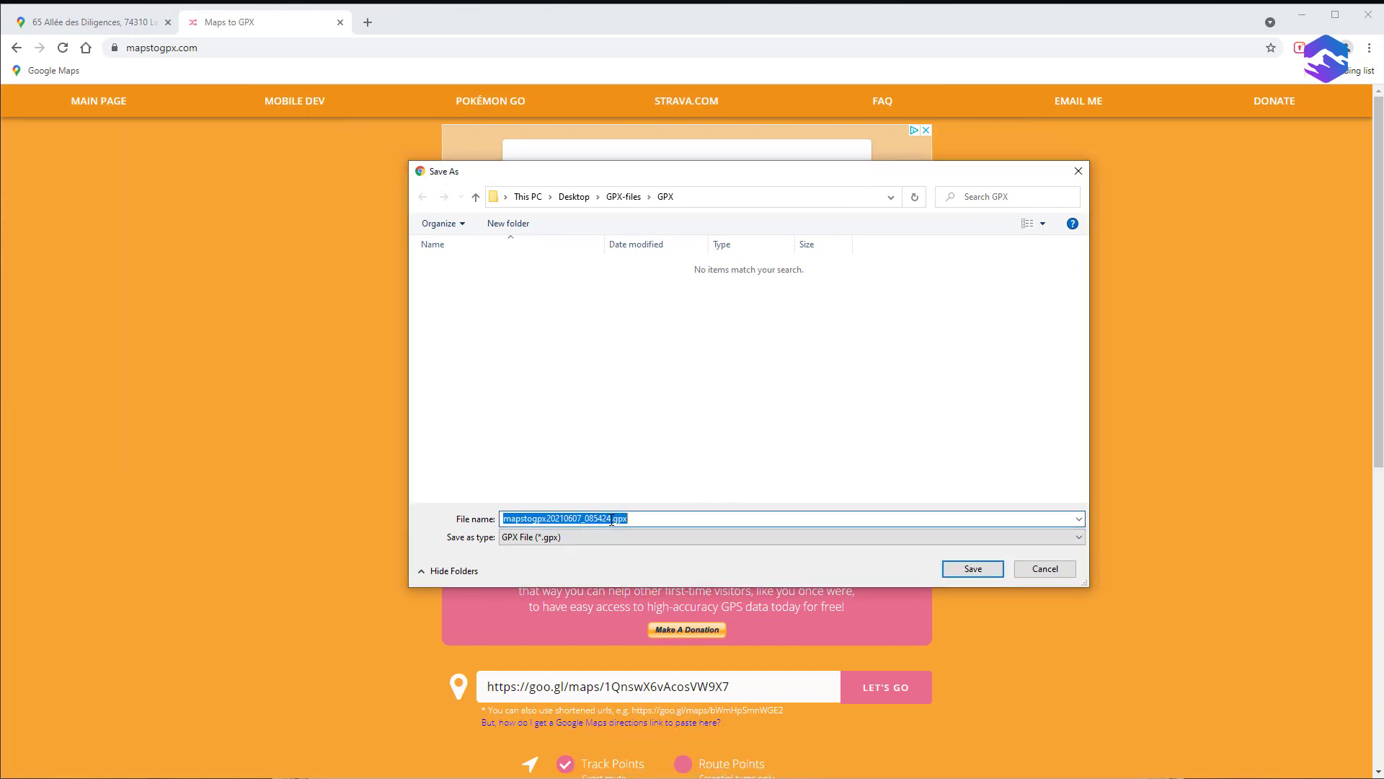
- Save the converted track as "Aiguille du Goûter.gpx" in the GPX folder
click(613, 518)
drag(613, 518, 487, 509)
key(ctrl+v)
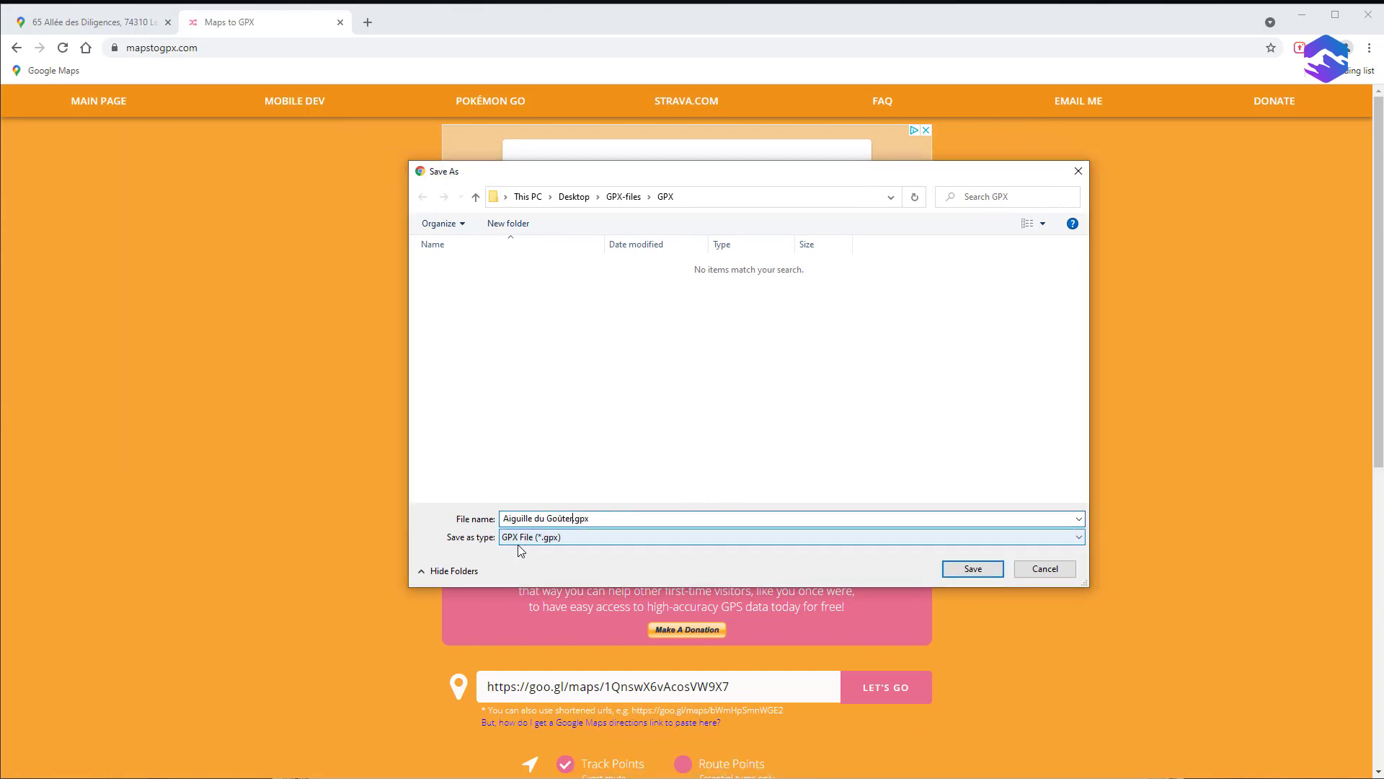
click(987, 574)
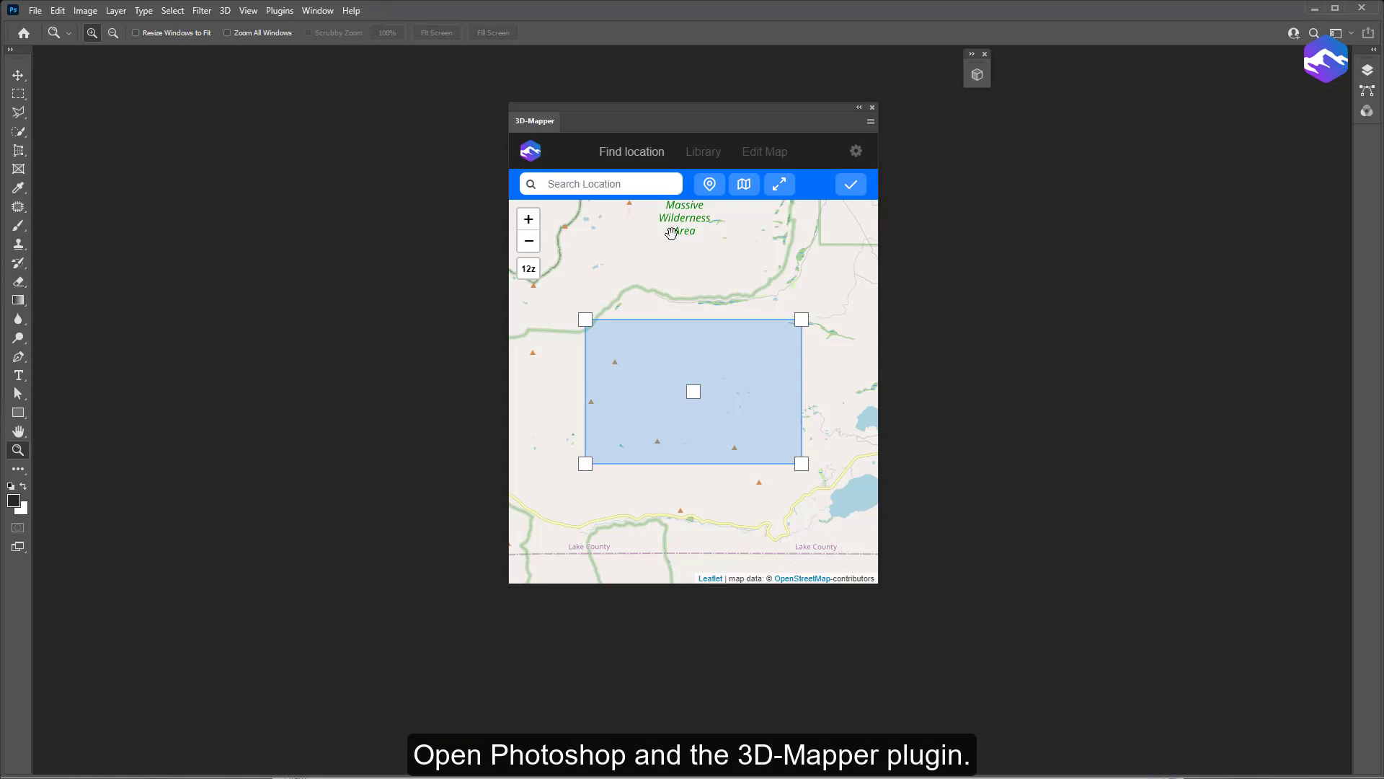
- Switch to the 3D-Mapper plugin in Photoshop and load Aiguille du Goûter.gpx as the GPX file in its advanced search
click(709, 183)
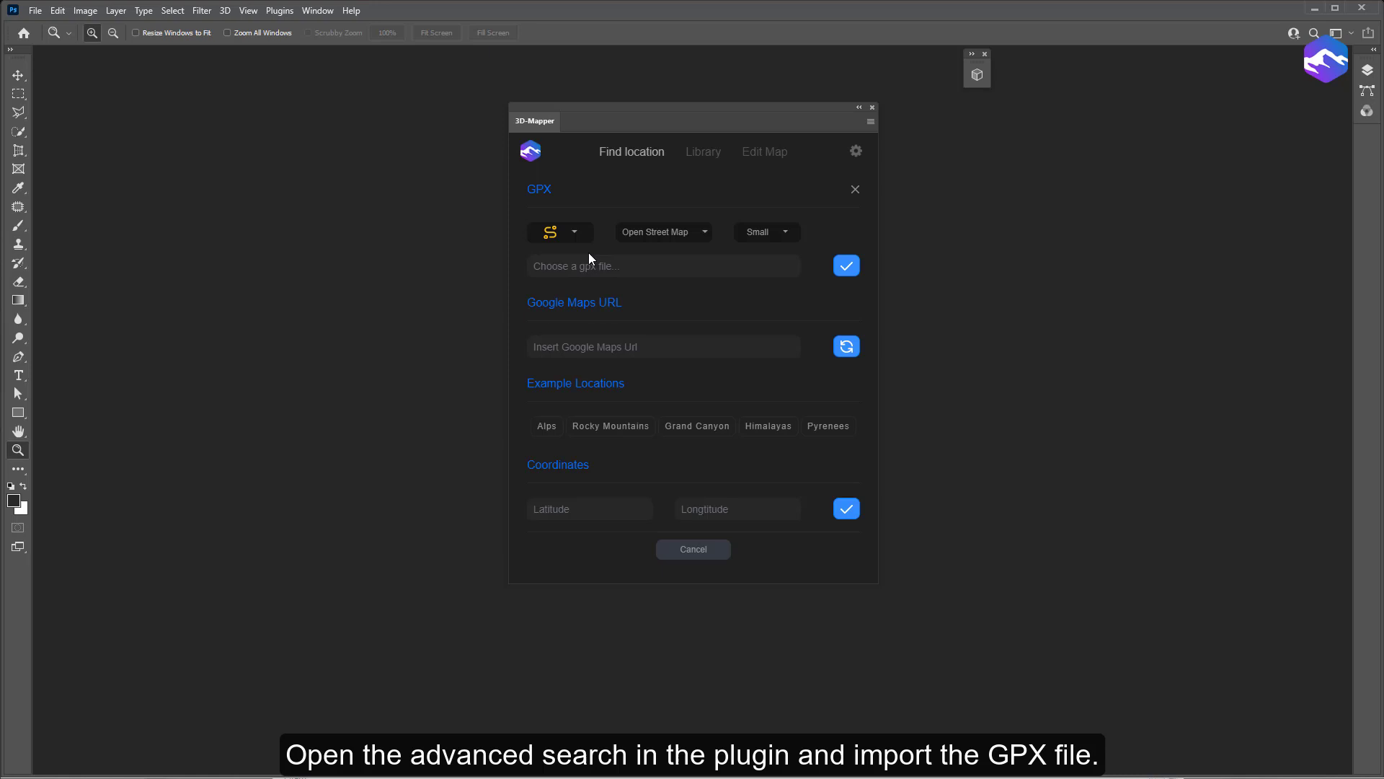
click(625, 268)
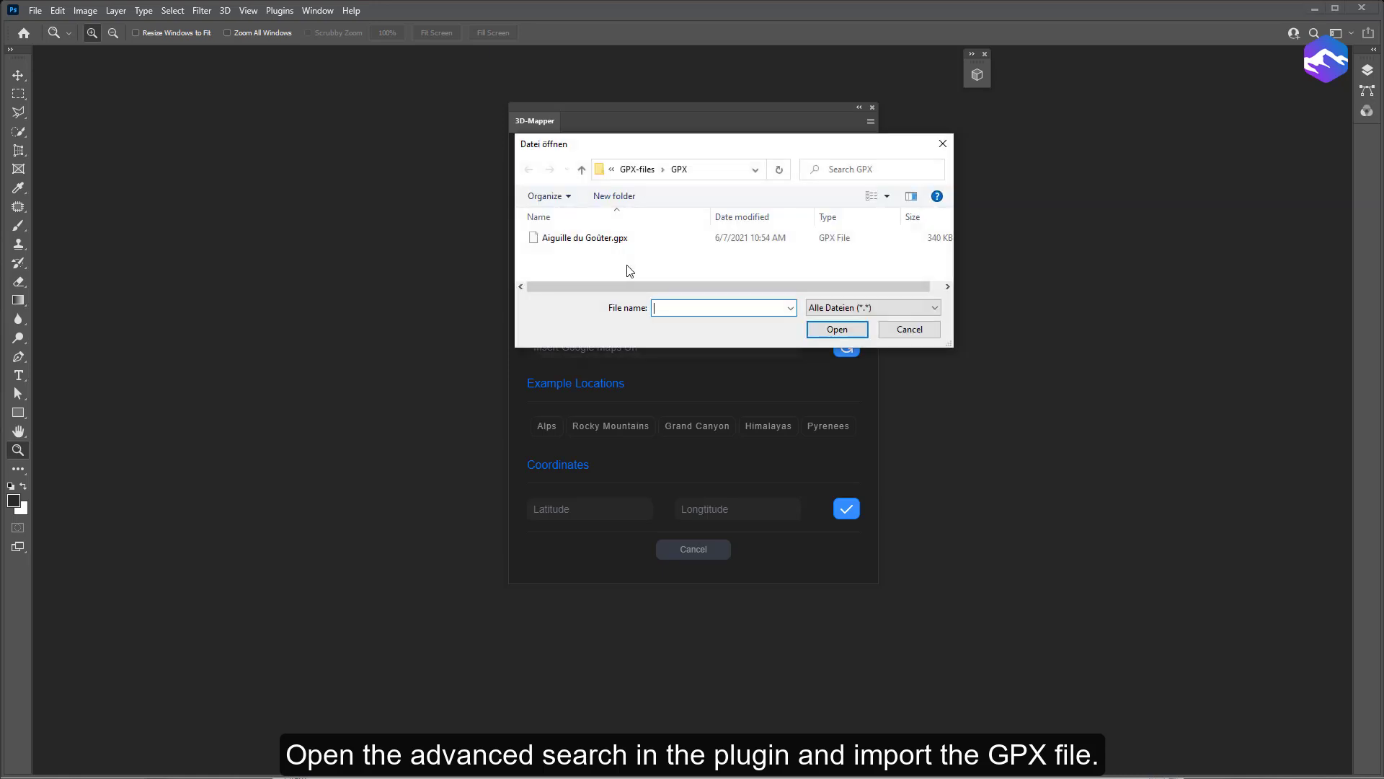
click(588, 240)
click(838, 332)
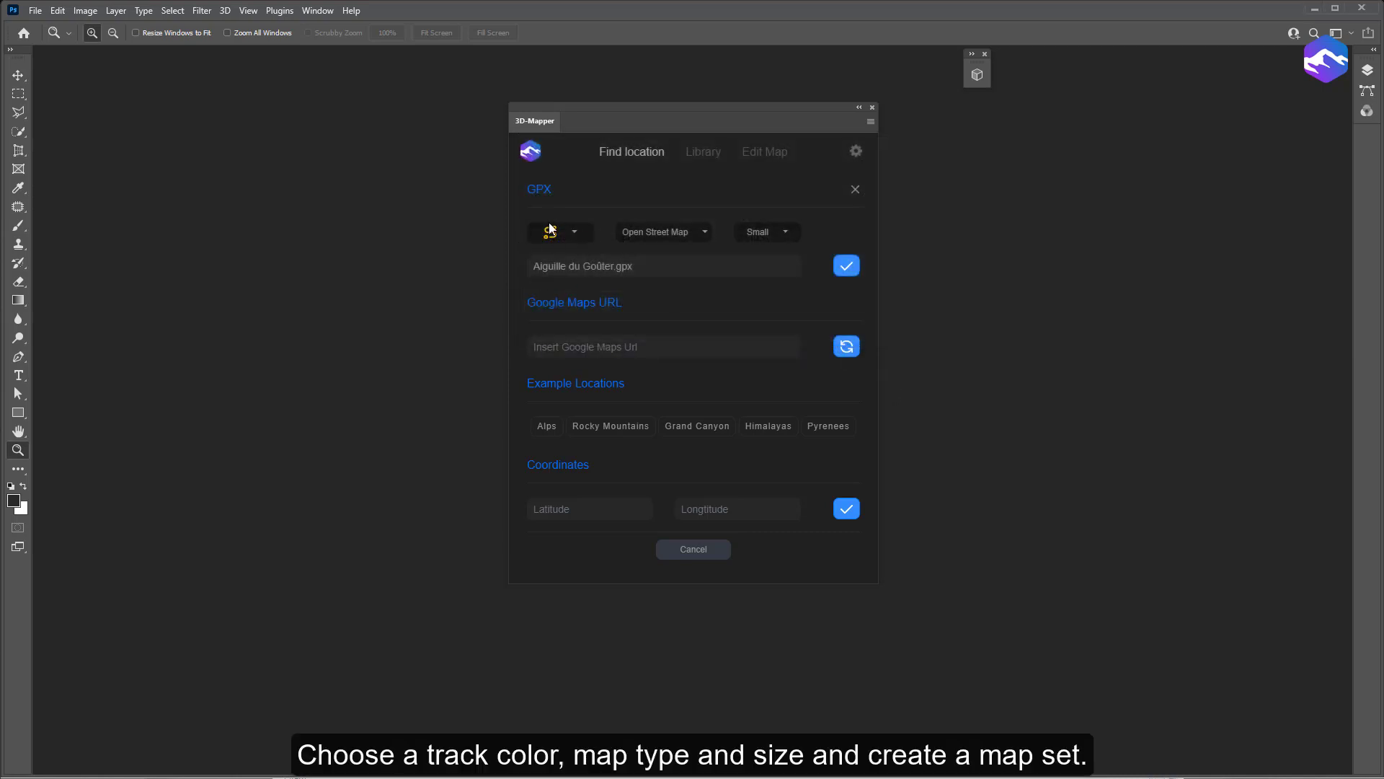
- Set the GPX track color to yellow, the map type to Satellite and the size to Medium, and create the map set
click(574, 232)
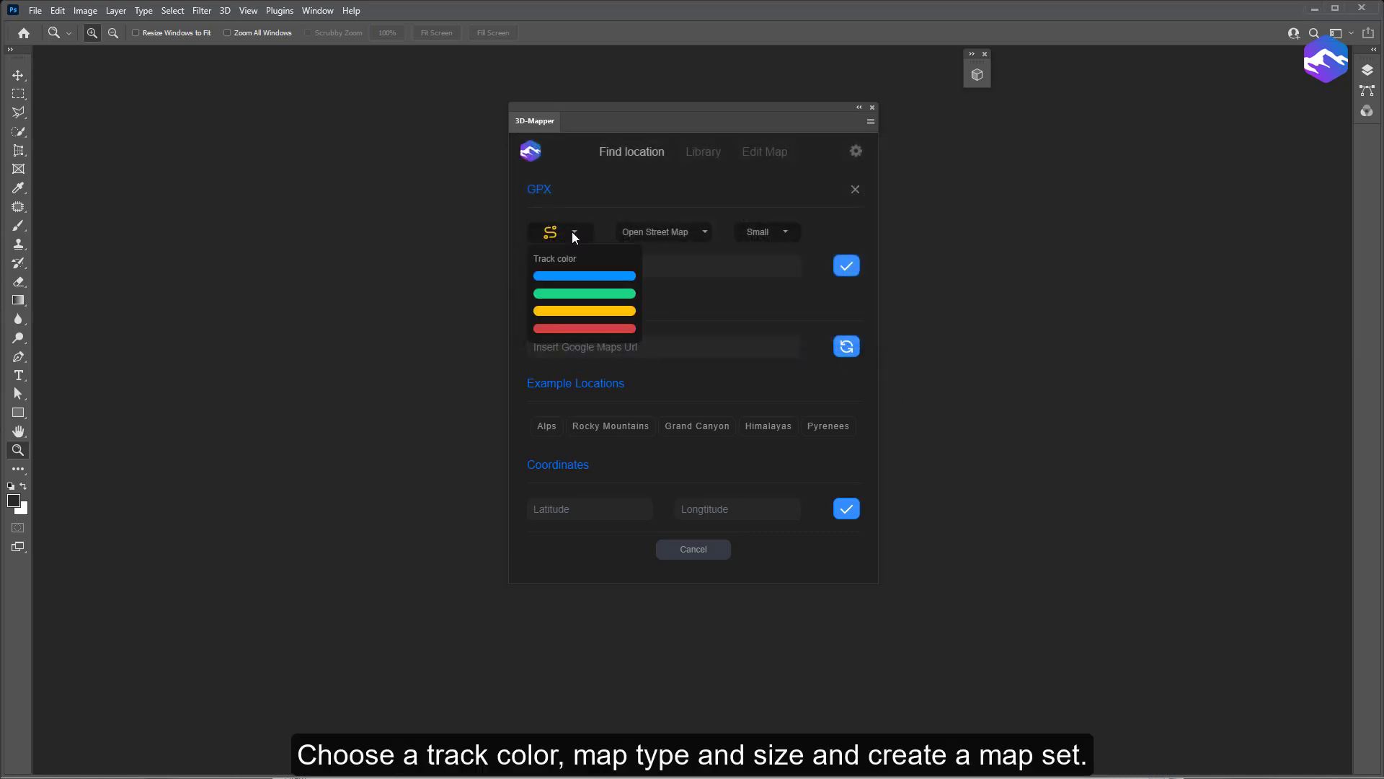
click(587, 311)
click(686, 234)
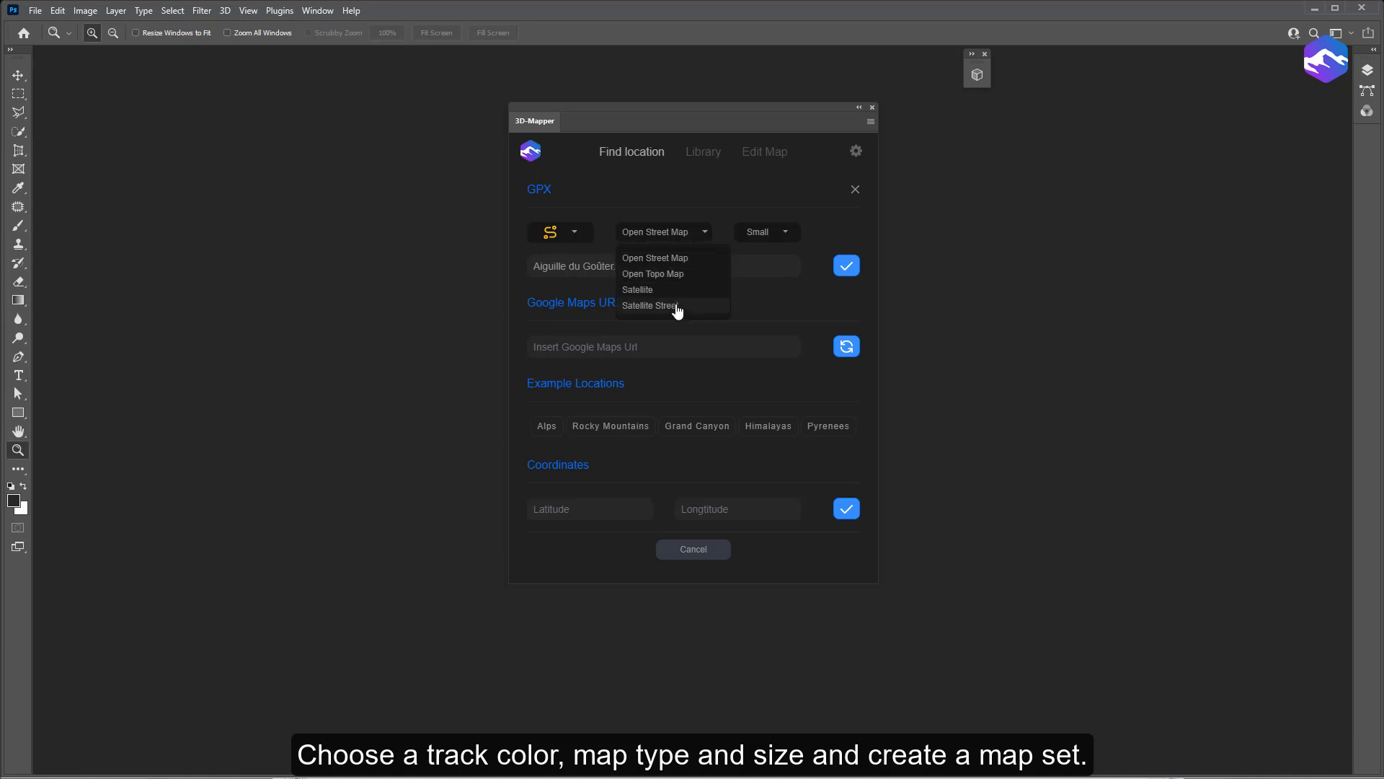
click(642, 290)
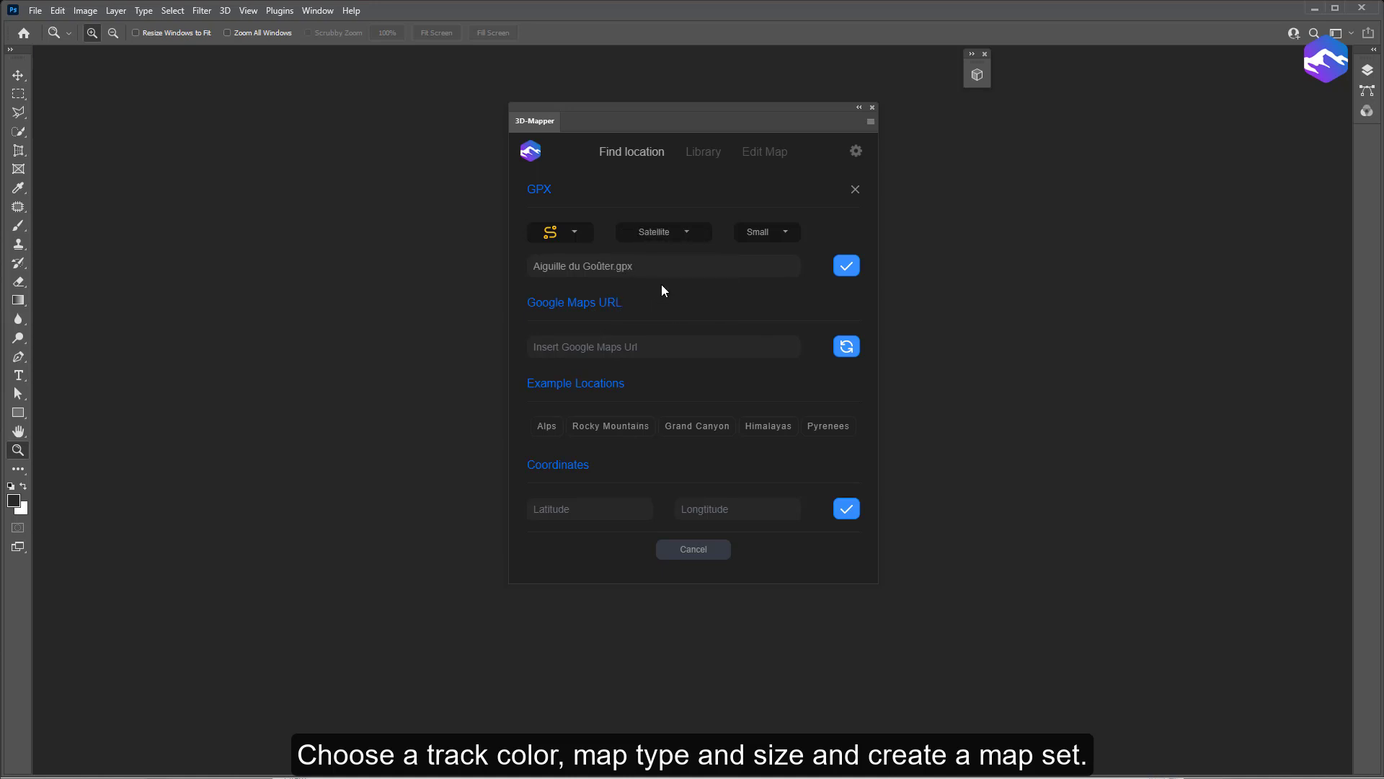
click(778, 239)
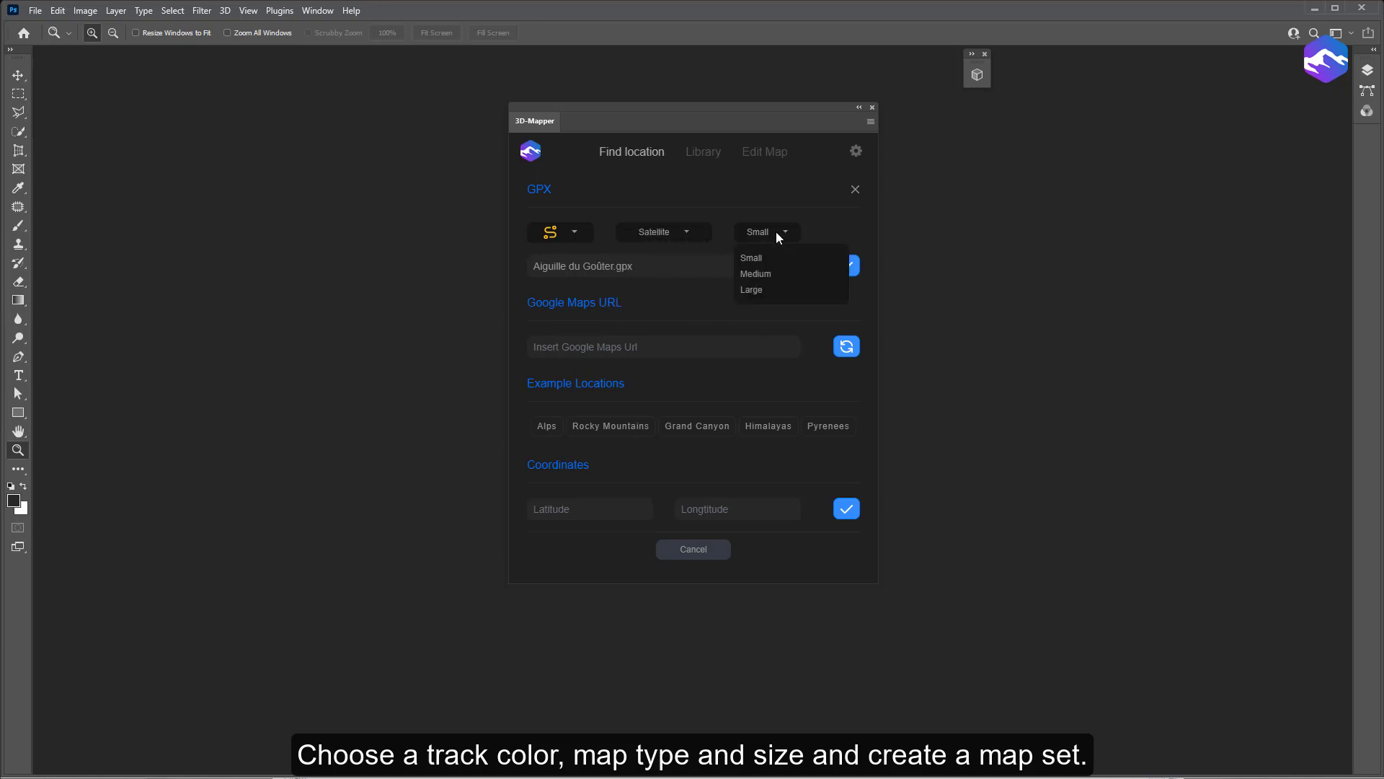
click(754, 276)
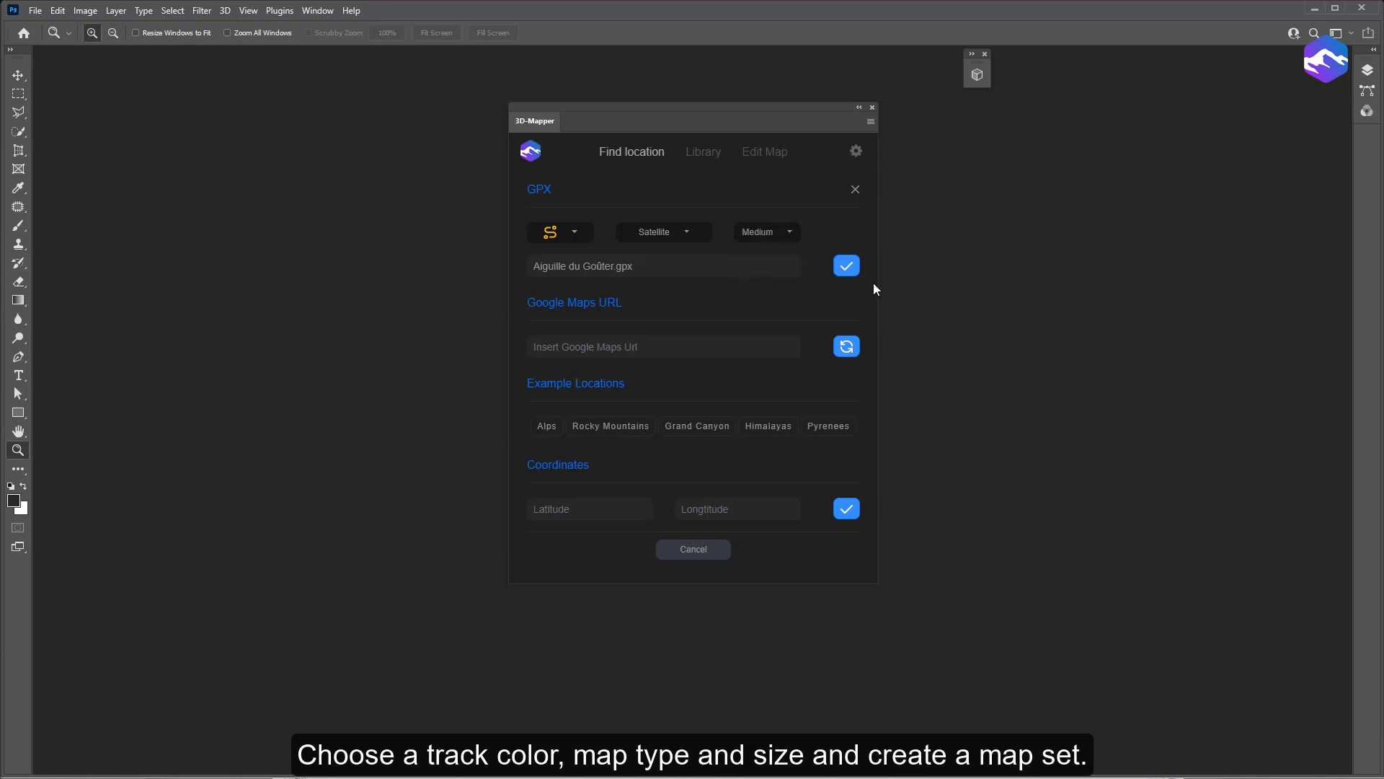
click(847, 267)
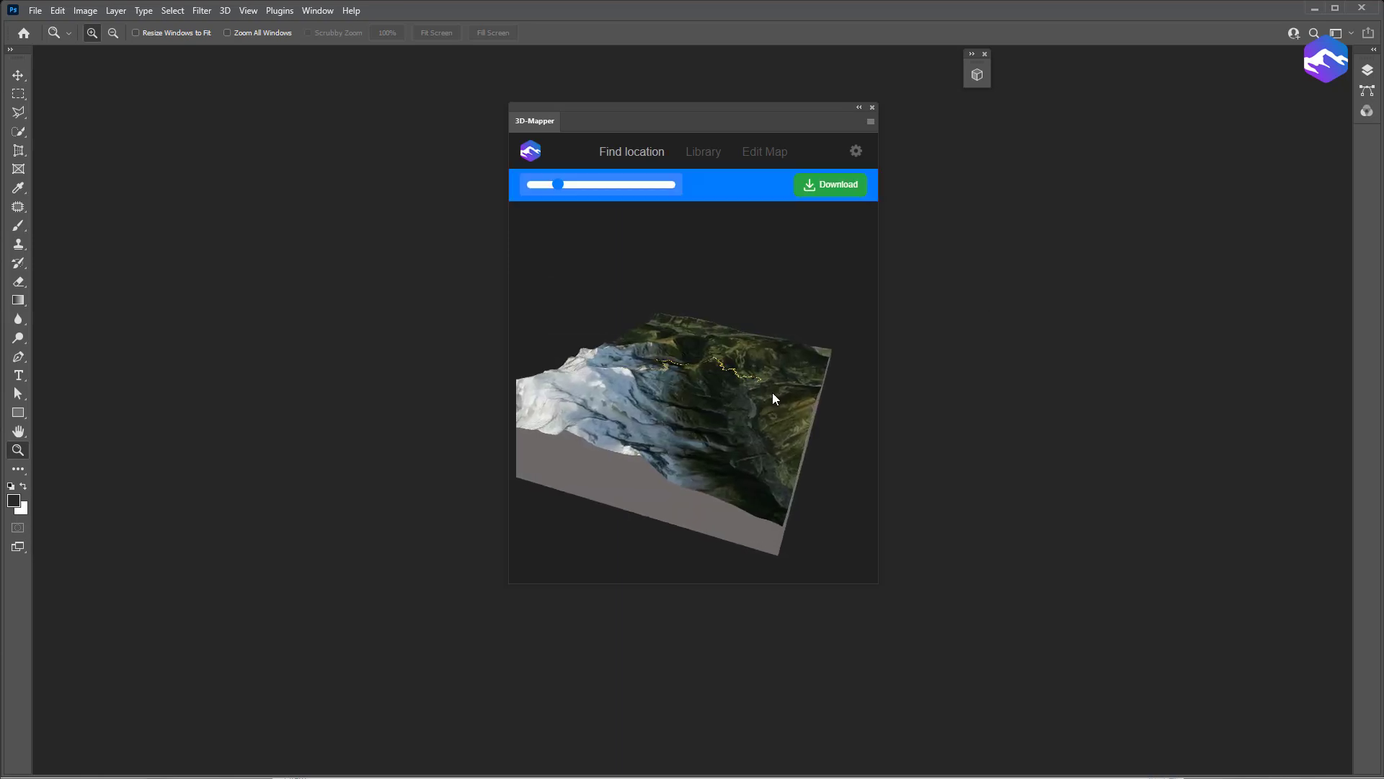
- Raise the terrain height slightly in the 3D preview and inspect the yellow track from above
drag(773, 393, 646, 361)
mouse_move(558, 186)
mouse_down()
mouse_move(596, 188)
mouse_move(569, 187)
mouse_up()
drag(674, 351, 811, 337)
scroll(733, 406, up, 10)
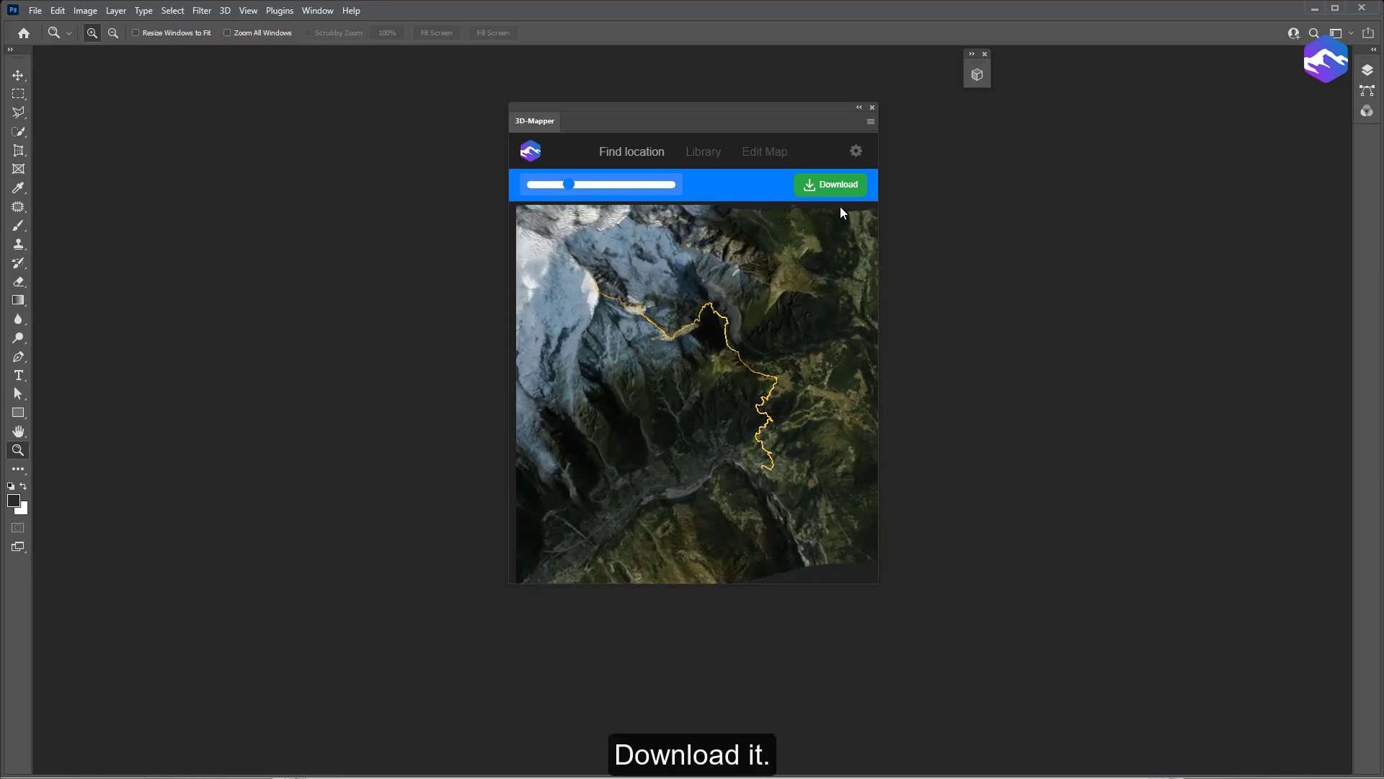
- Download the map set and add it to the map library under the name "Aiguille du Goûter"
click(819, 189)
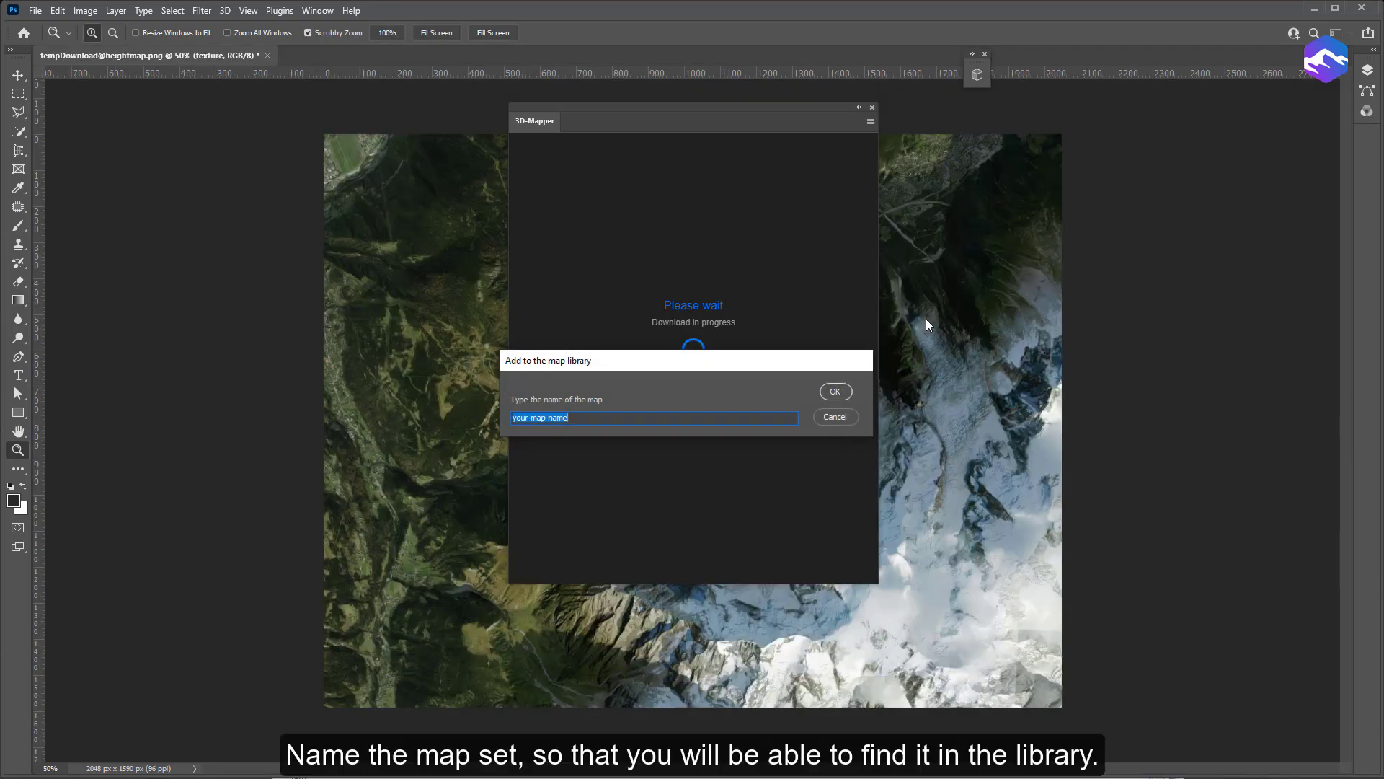
text(Aiguille du Goûter)
click(836, 392)
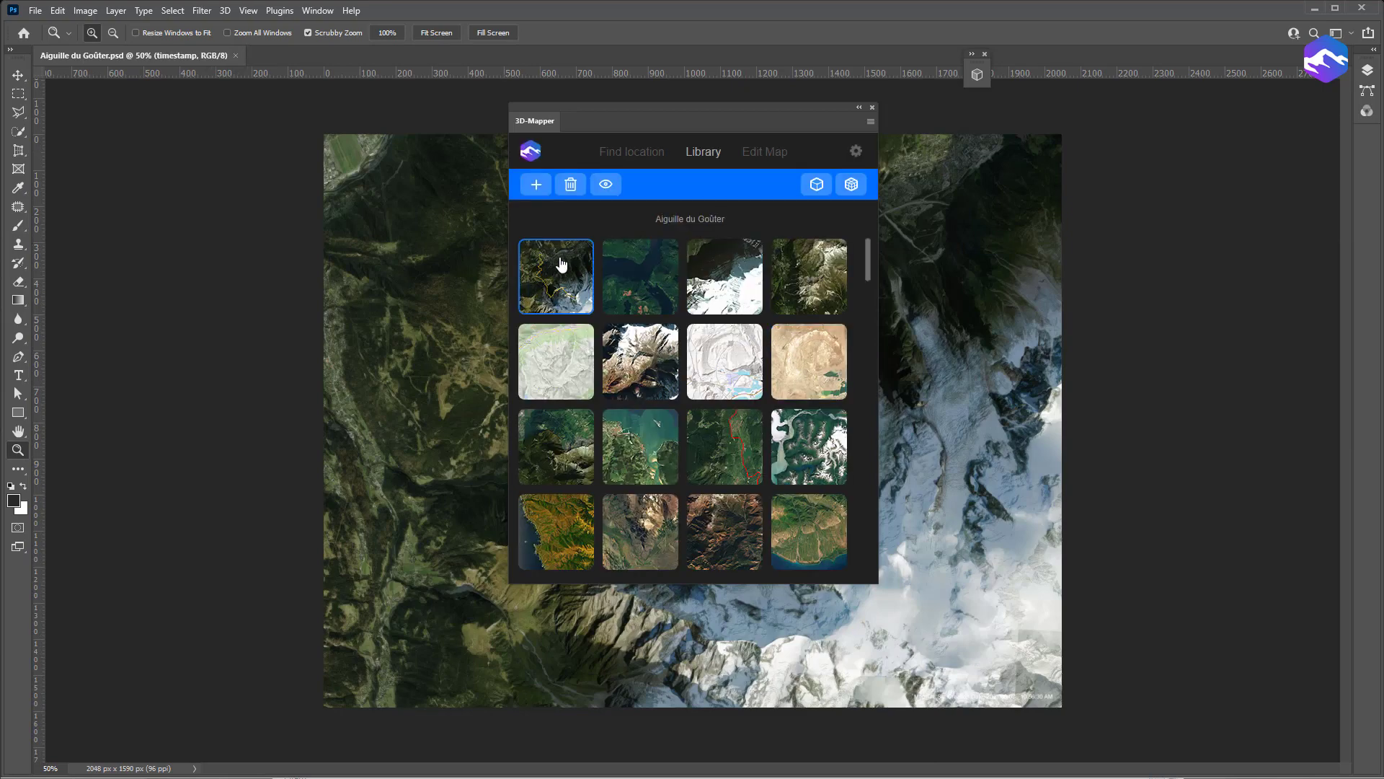
- Examine the map set's track and layers, expanding the texture group and toggling the visibility of route_layer and texture_layer off and on
drag(633, 107, 166, 148)
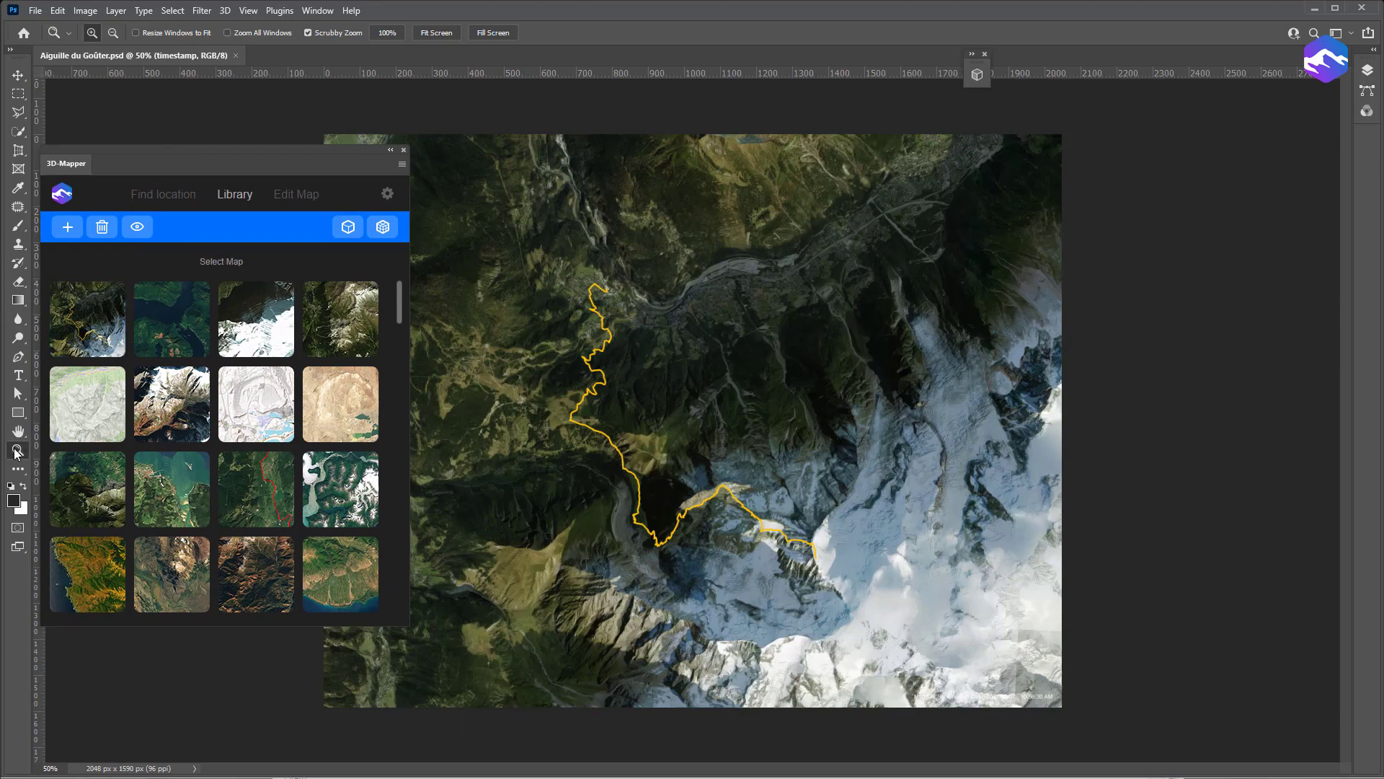
click(612, 459)
click(617, 460)
drag(723, 264, 640, 215)
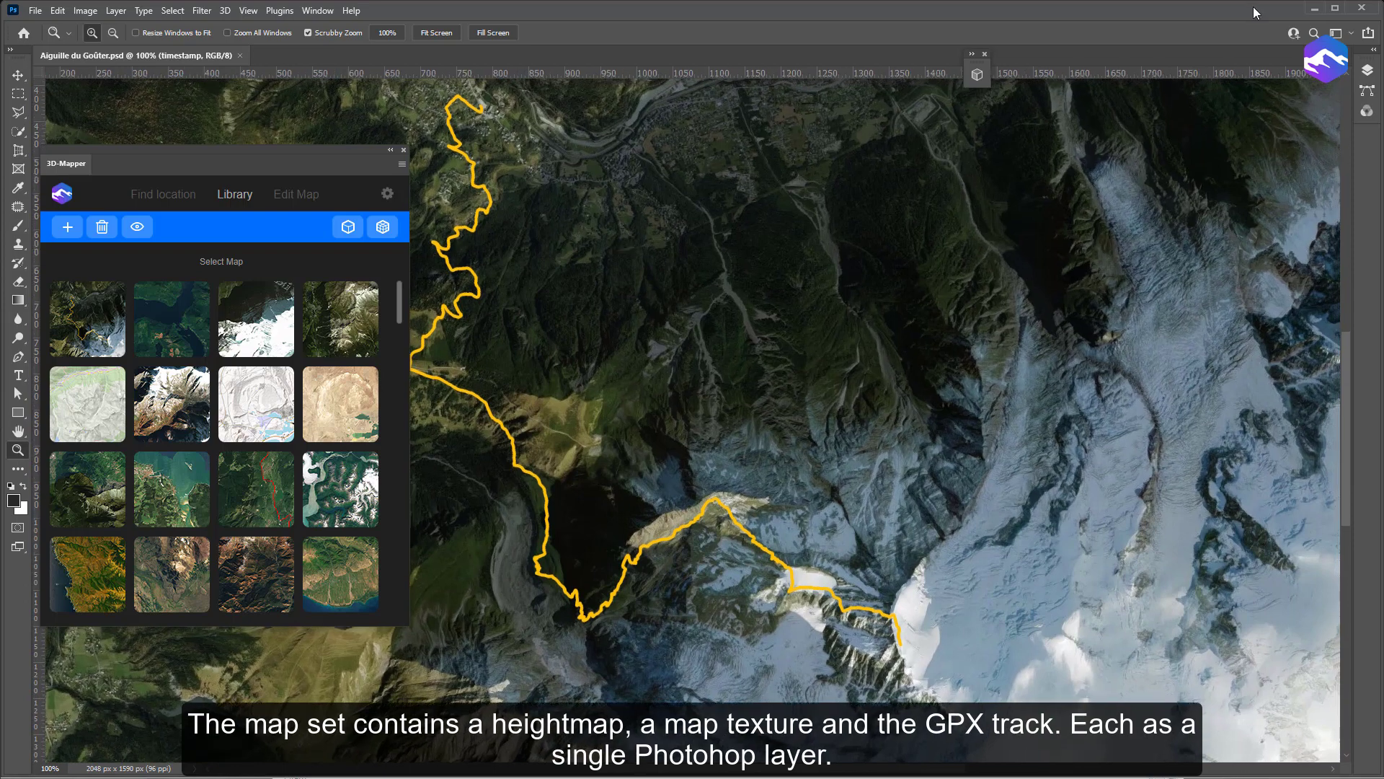
click(1367, 70)
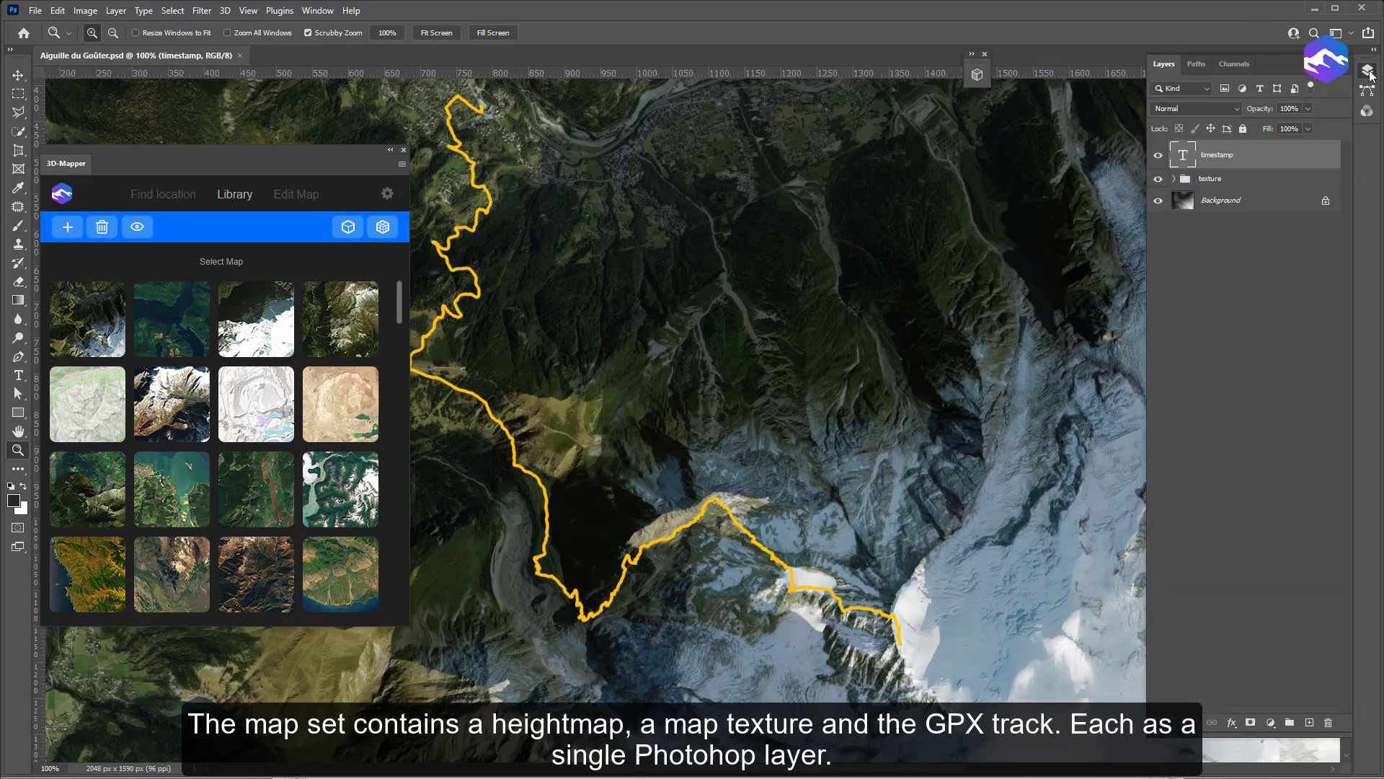
click(1174, 179)
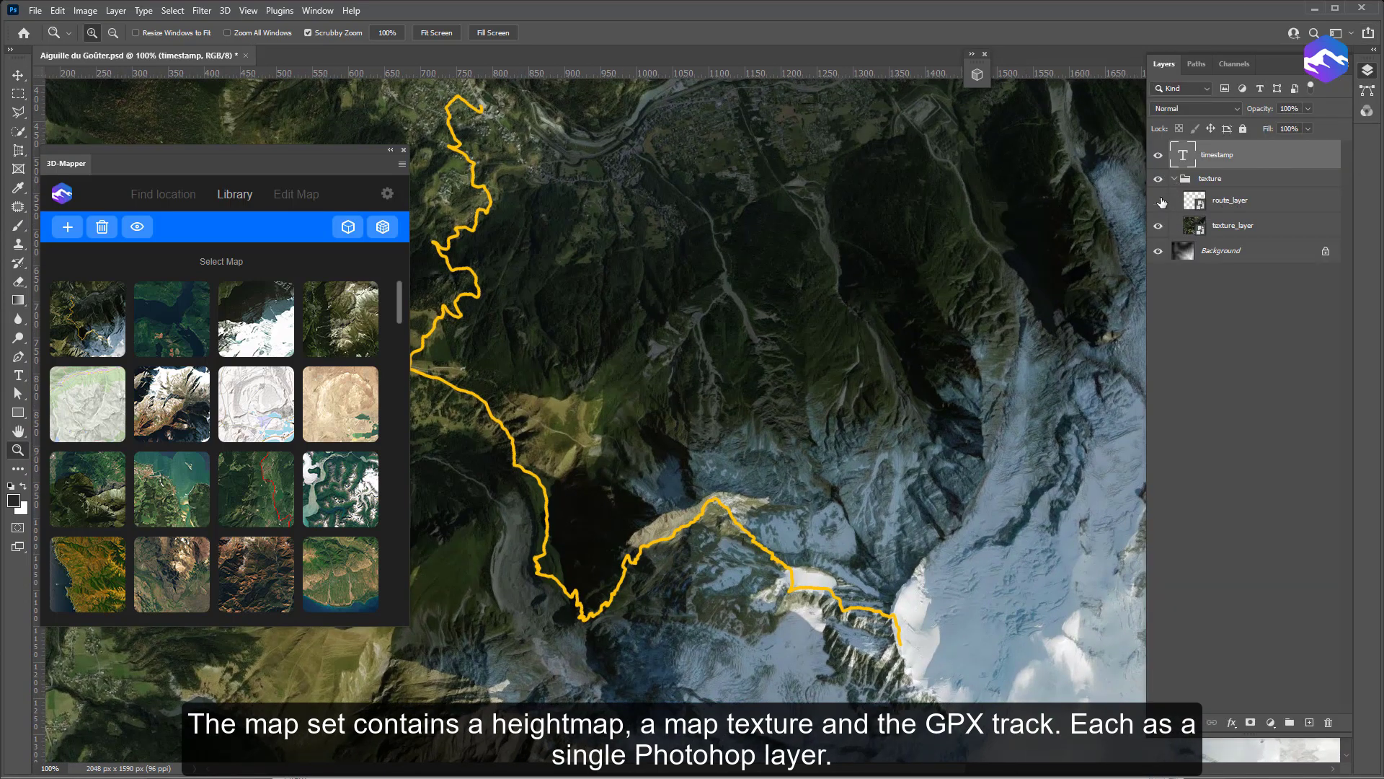
click(1159, 200)
click(1159, 201)
click(1158, 226)
click(1159, 226)
click(1366, 80)
- Generate the 3D map from the map set and save the project as "Aiguille du Goûter_3d_map_2.psd" with Maximize Compatibility
drag(362, 163, 878, 144)
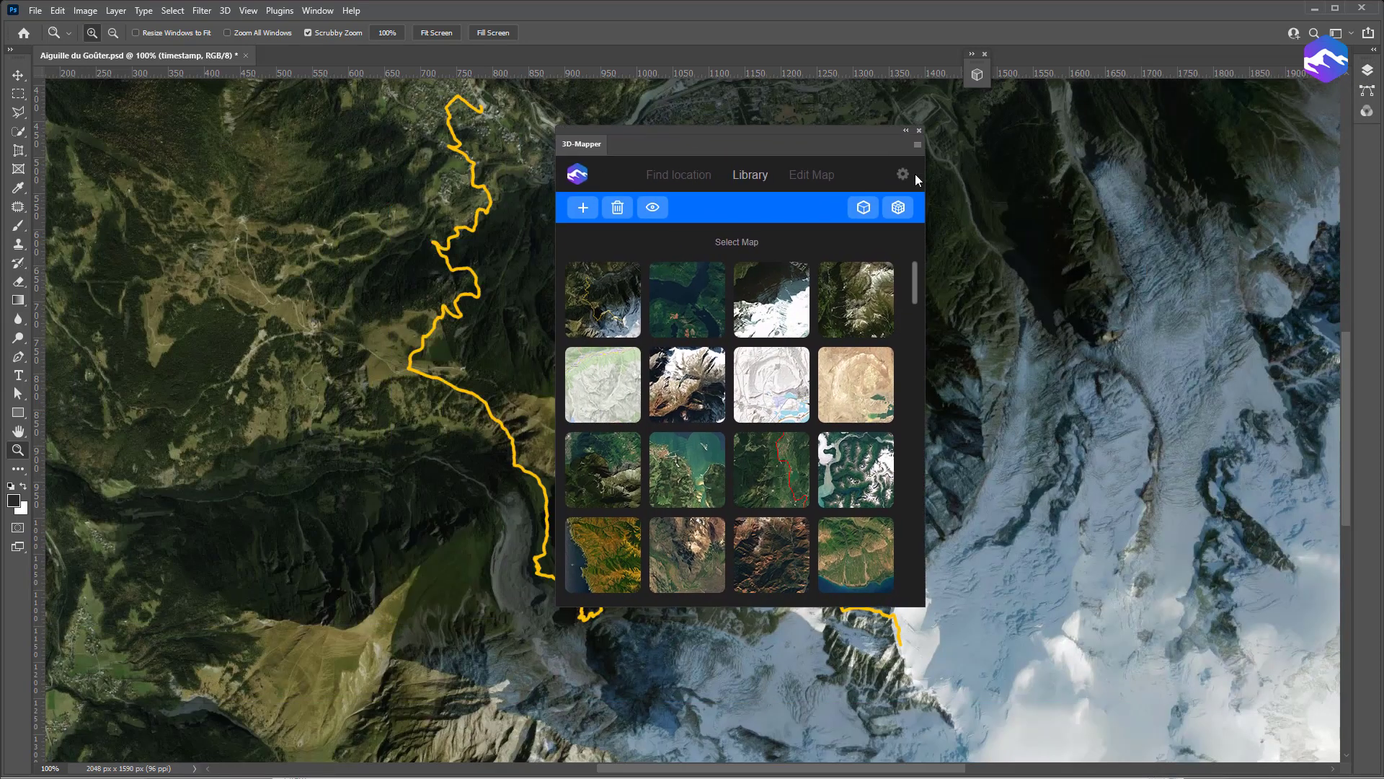
click(898, 209)
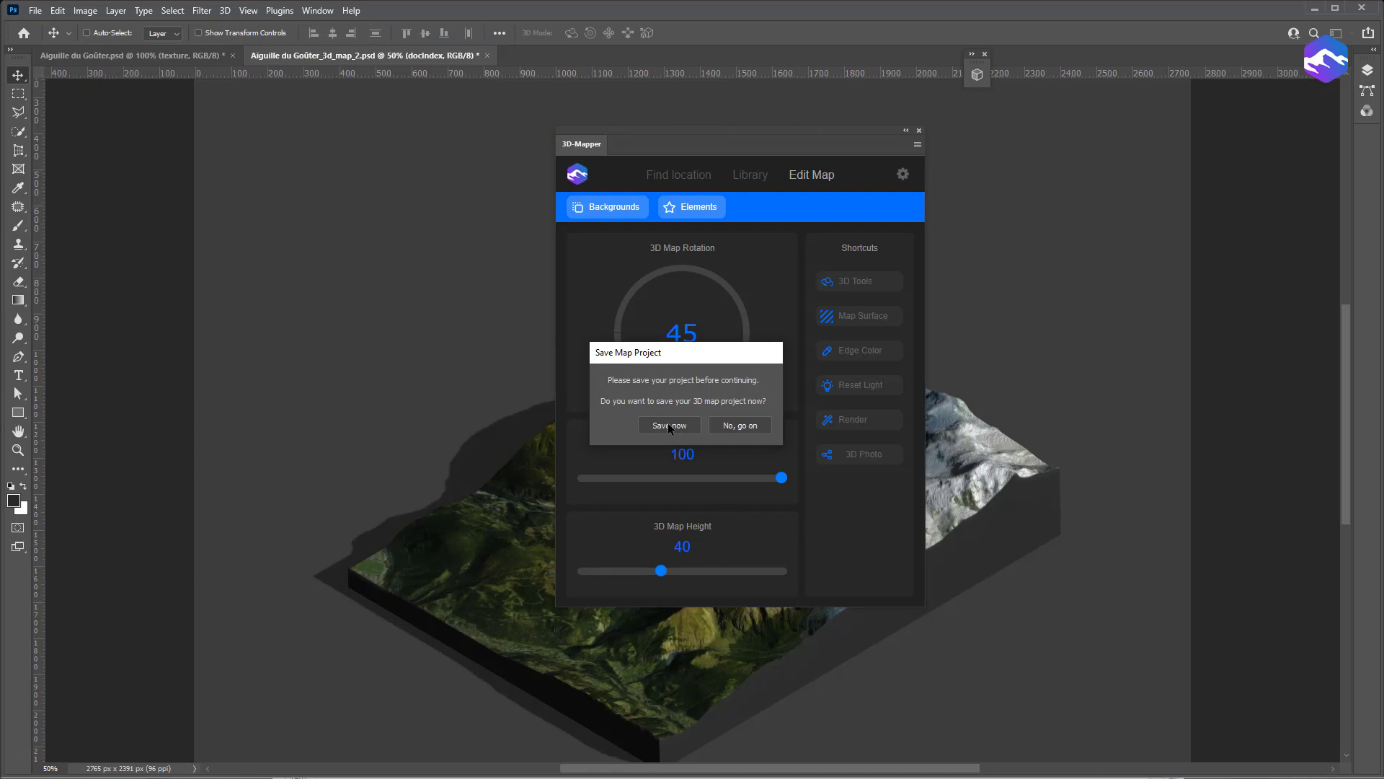
click(668, 424)
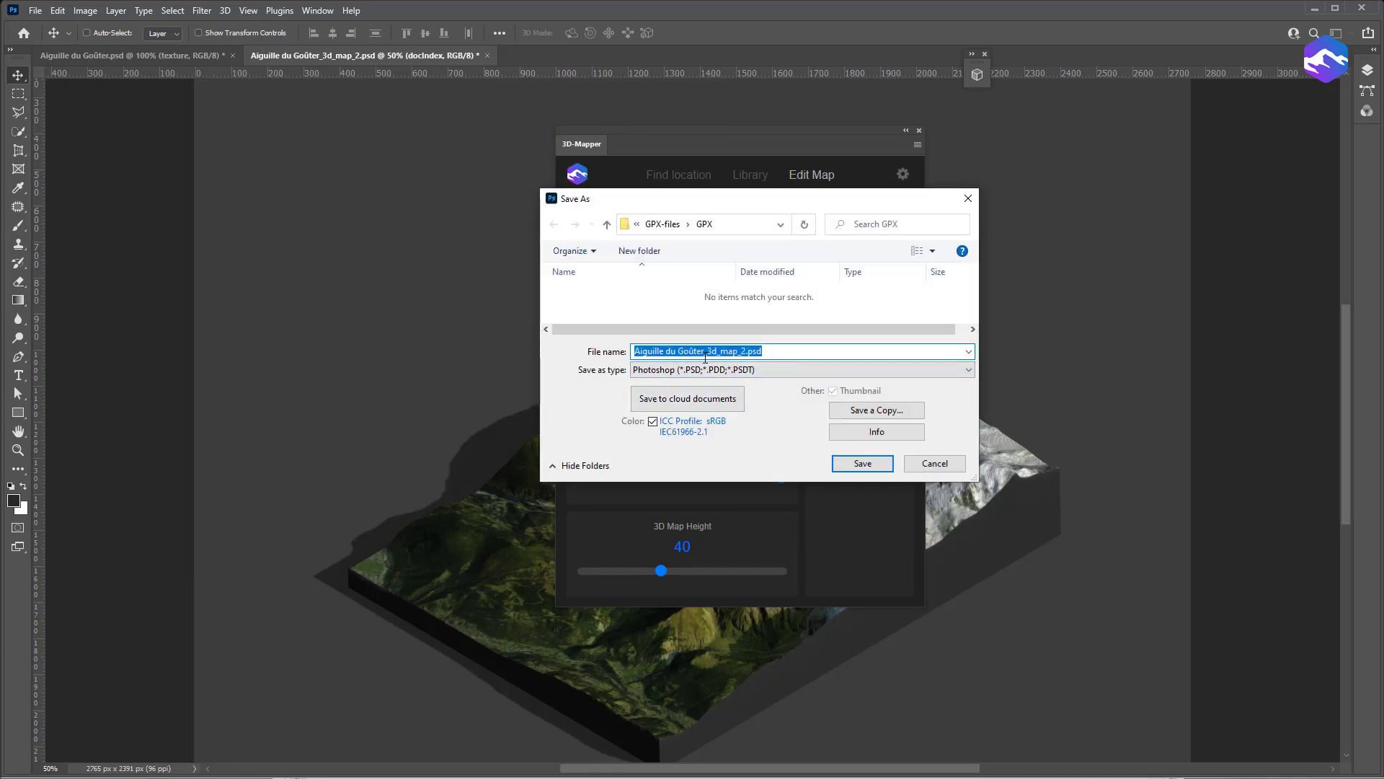
click(865, 465)
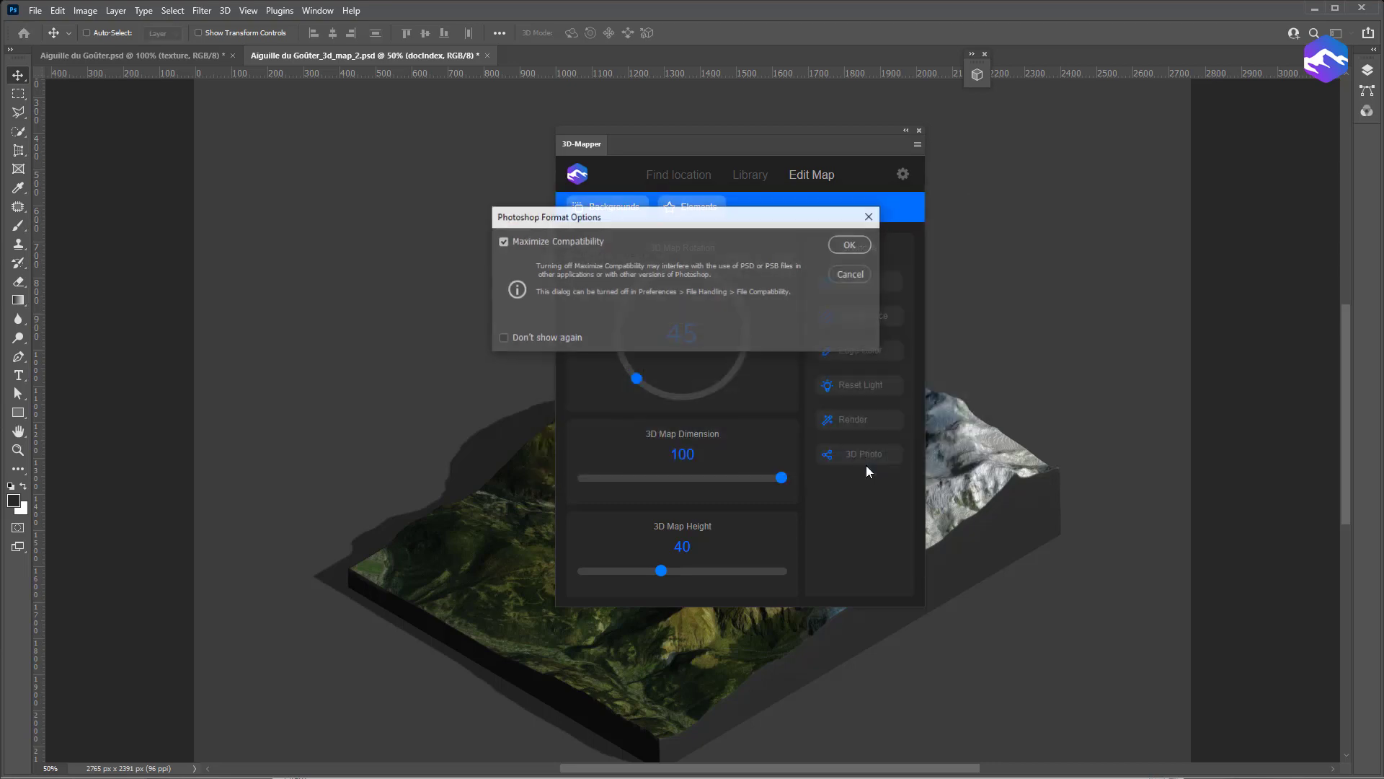
click(842, 244)
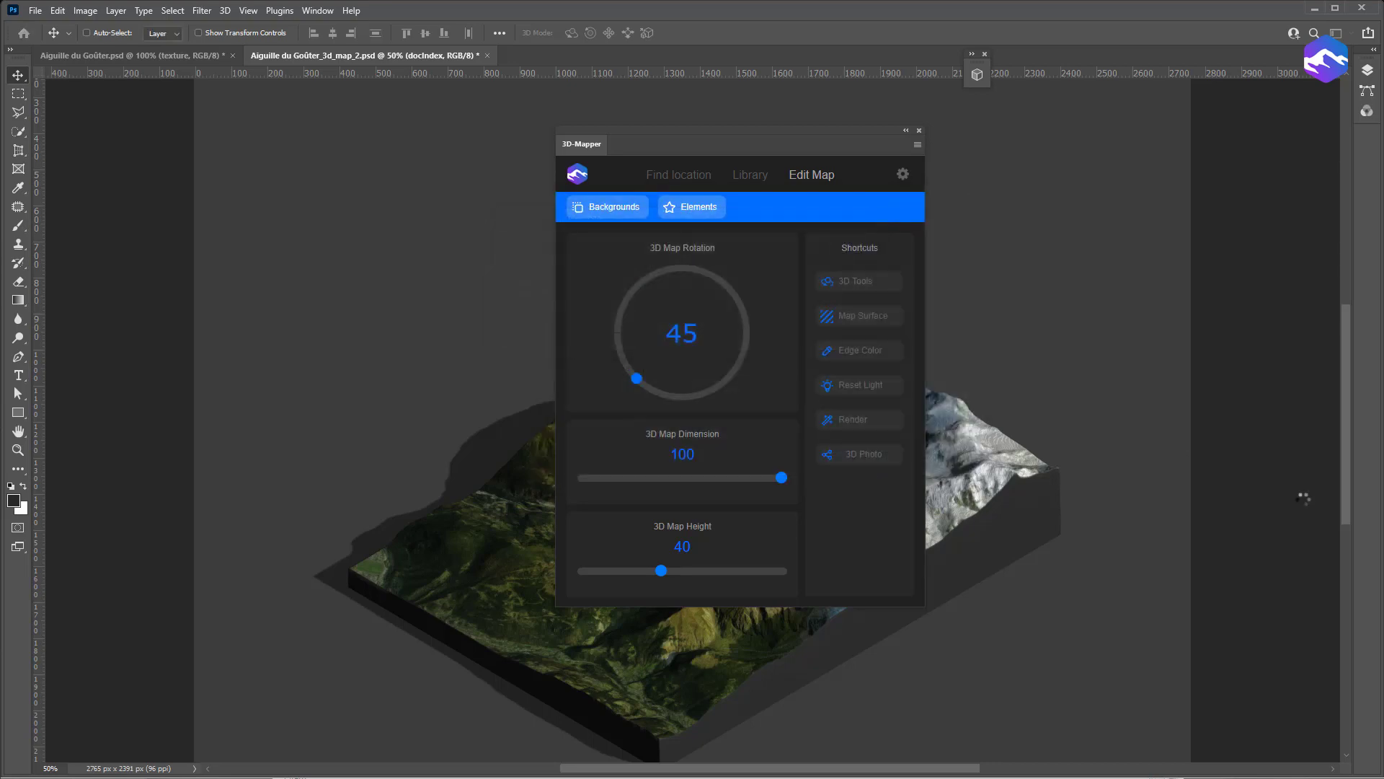
- Activate the 3D tools and orbit the 3D map so the snowy summit lies at the back and the valley in front
drag(762, 129, 302, 85)
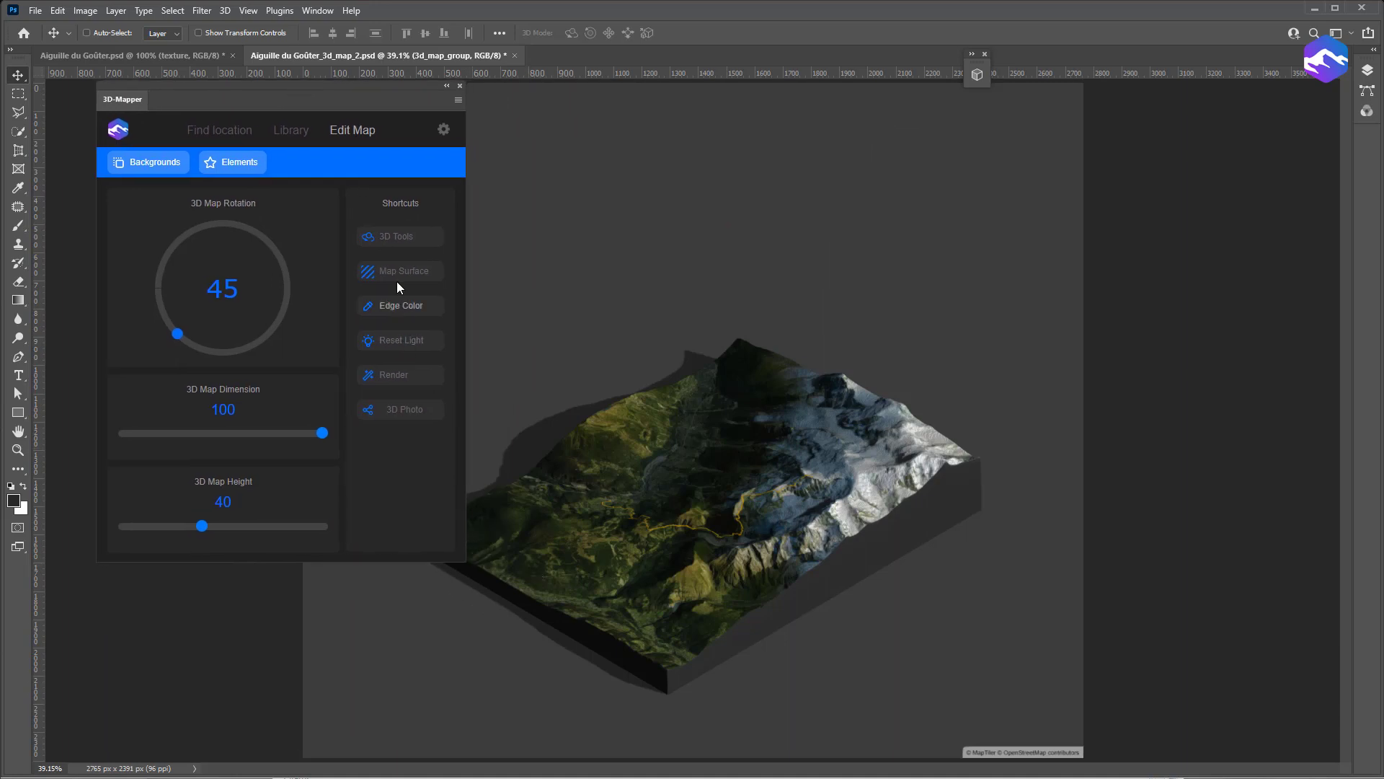
click(369, 238)
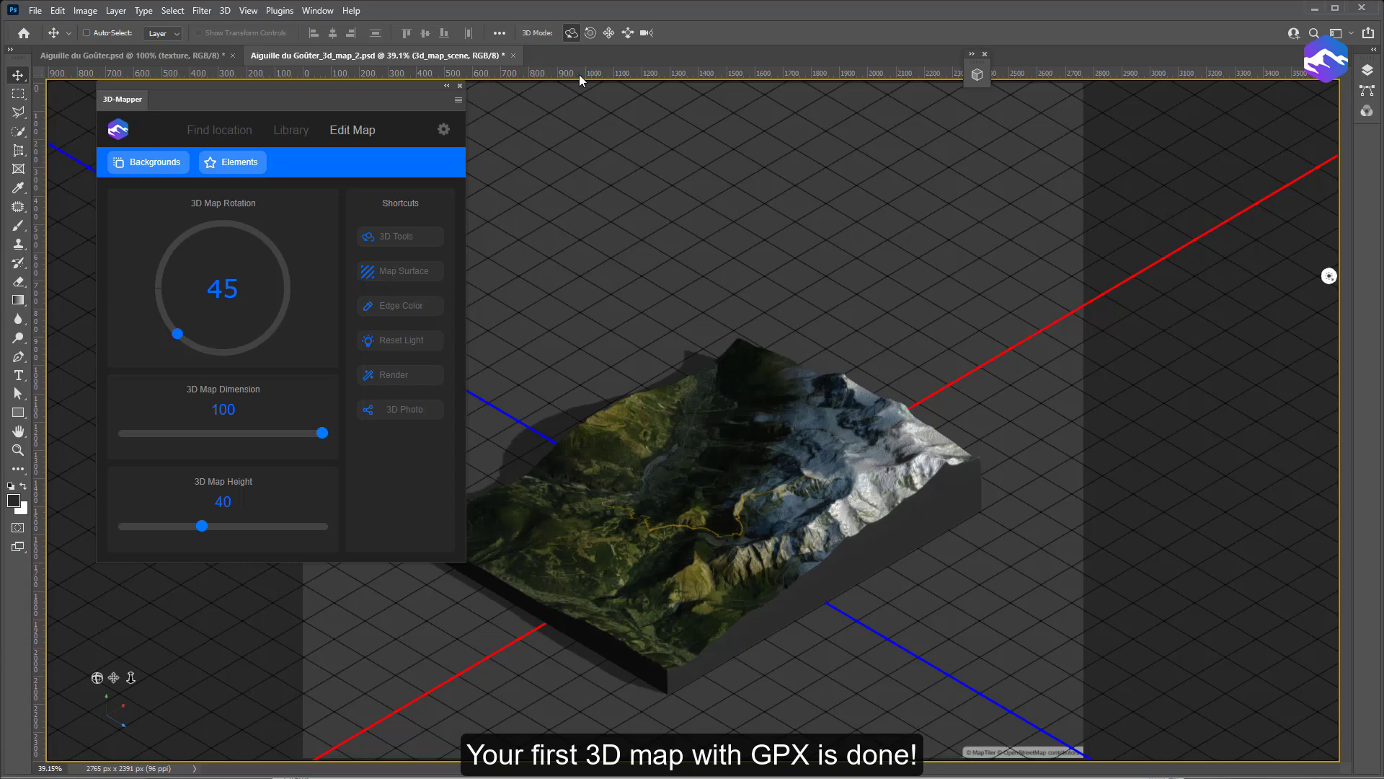
drag(548, 579, 715, 648)
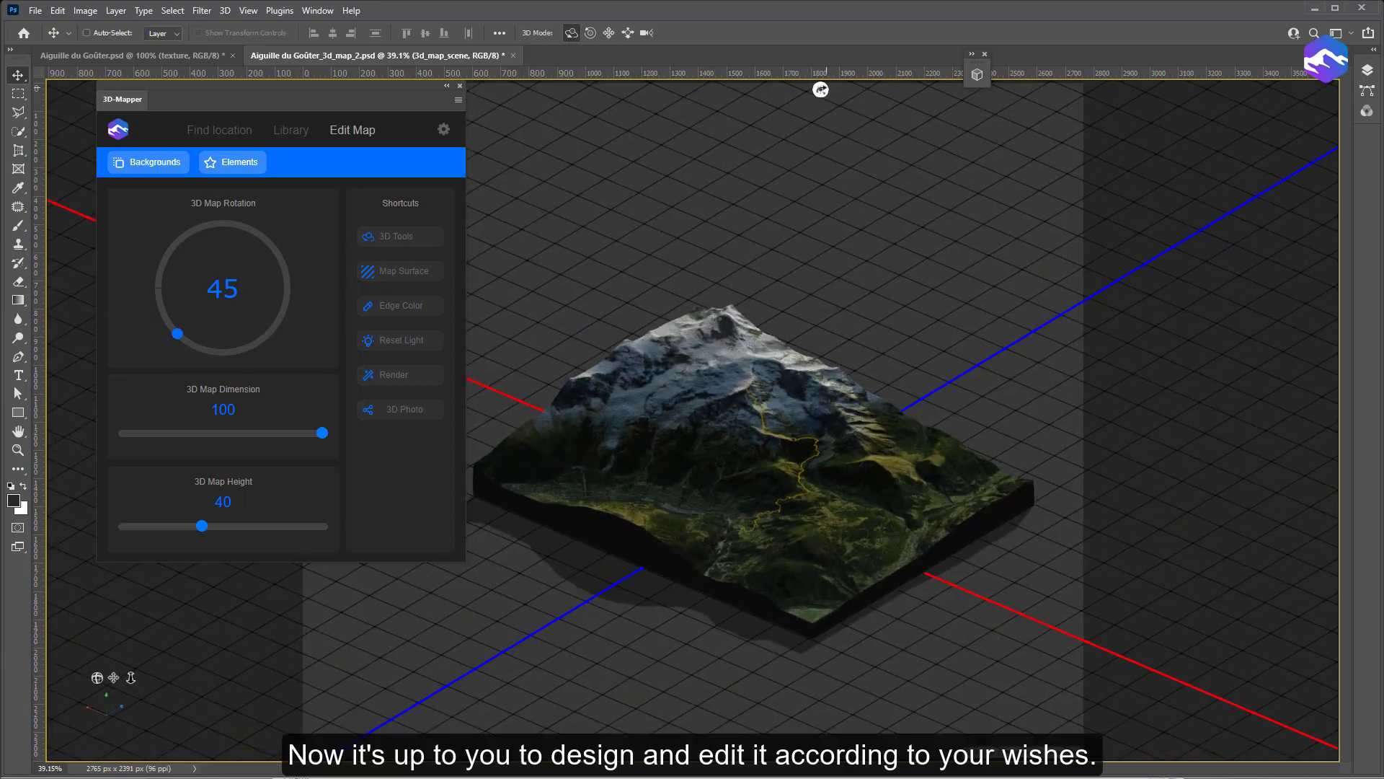
- Redirect the scene's light so it shines on the front of the mountain and the route
click(821, 89)
mouse_move(753, 273)
mouse_down()
mouse_move(743, 353)
mouse_move(757, 468)
mouse_move(735, 568)
mouse_move(802, 497)
mouse_up()
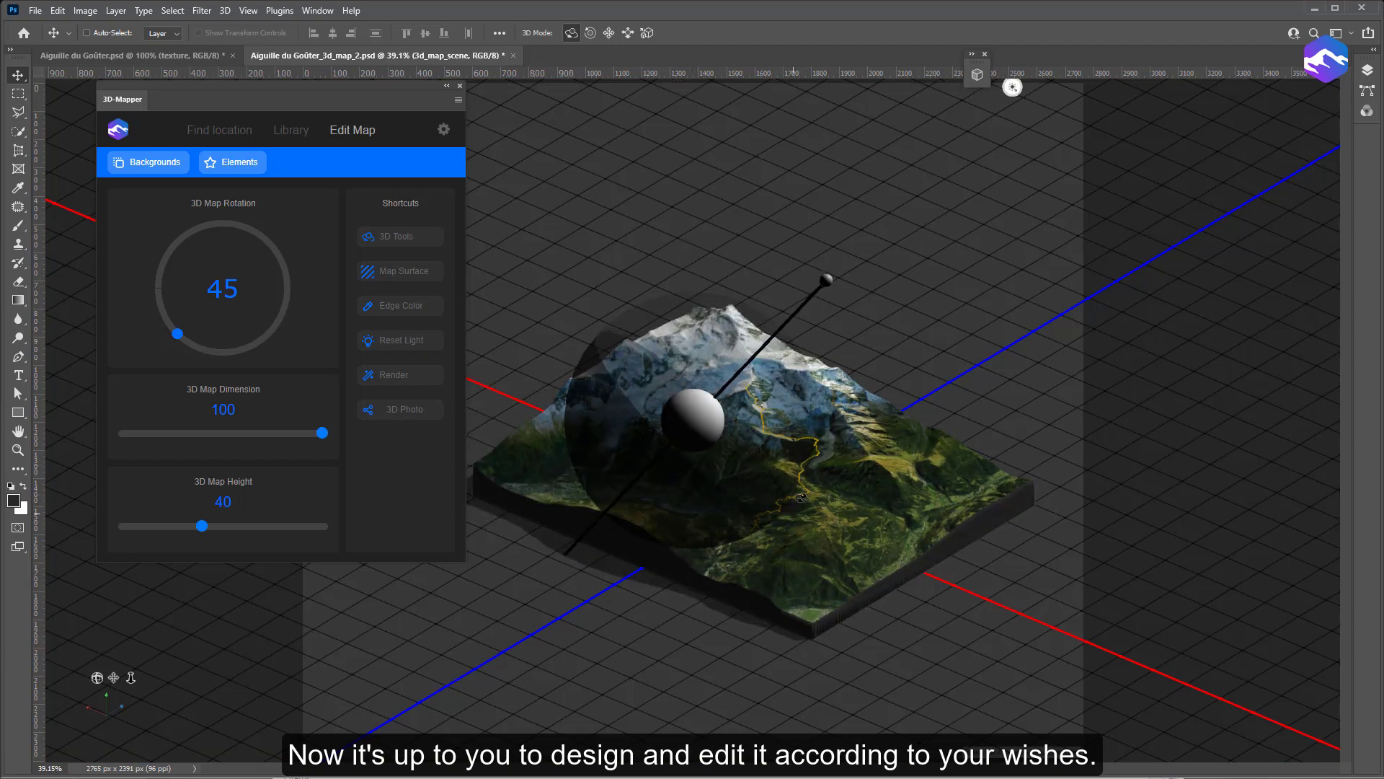
click(574, 605)
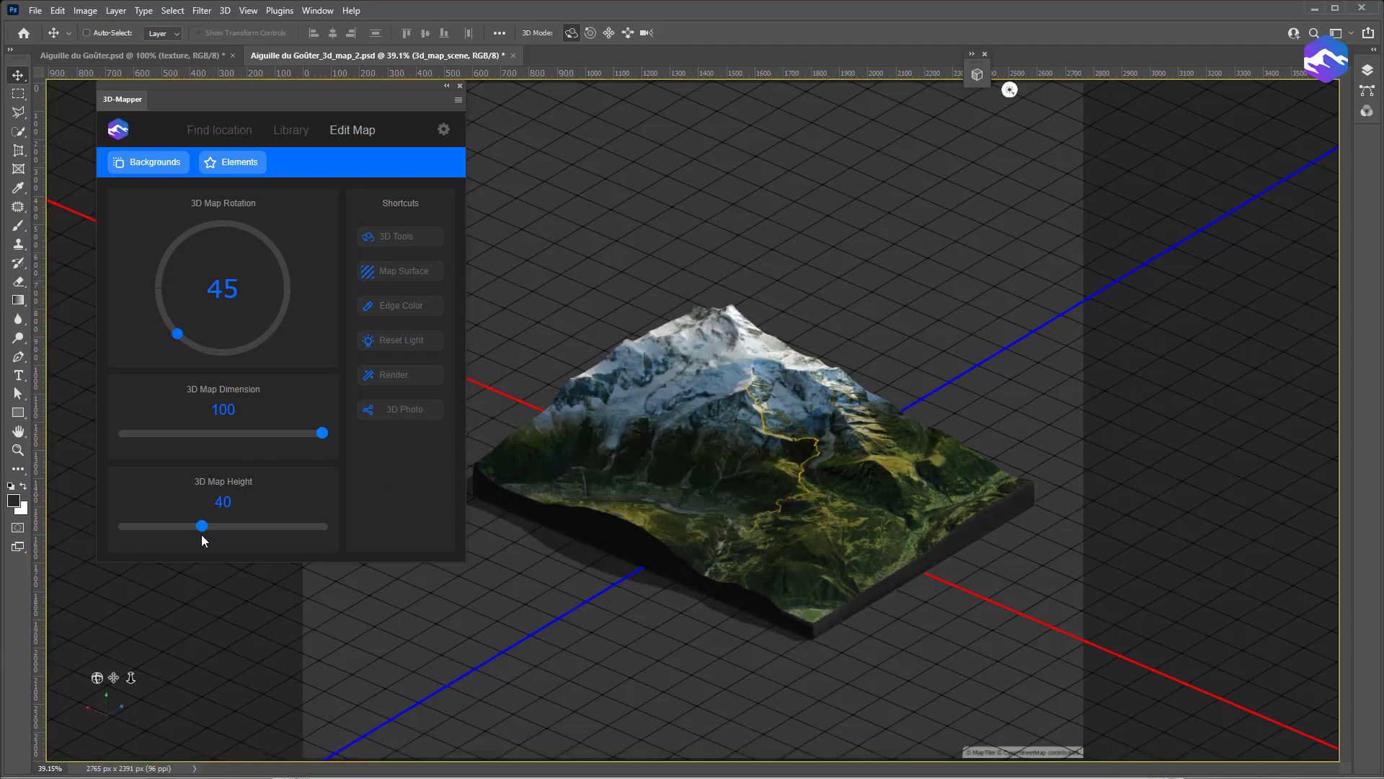
- Set the 3D map height to 52 and tilt the map slightly with the 3D tools
drag(203, 535, 227, 536)
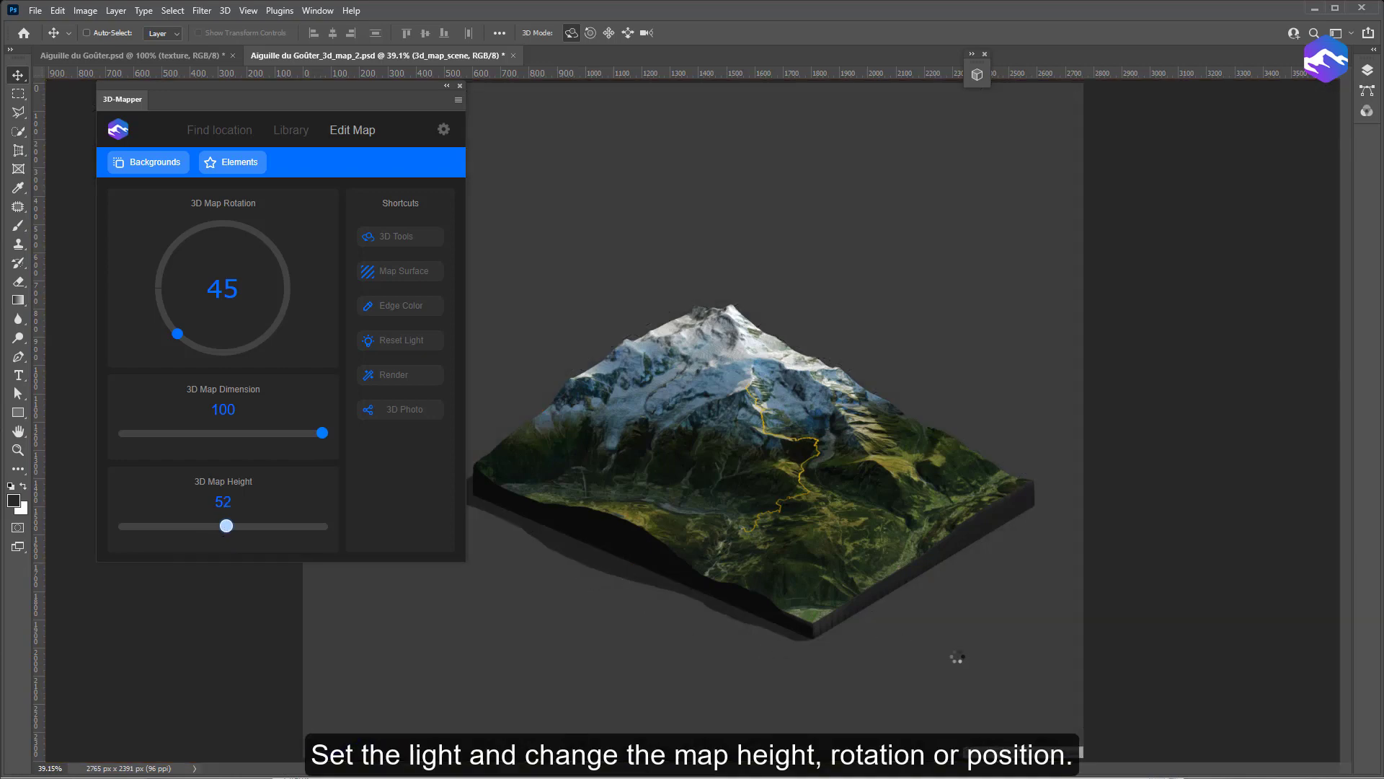
click(393, 240)
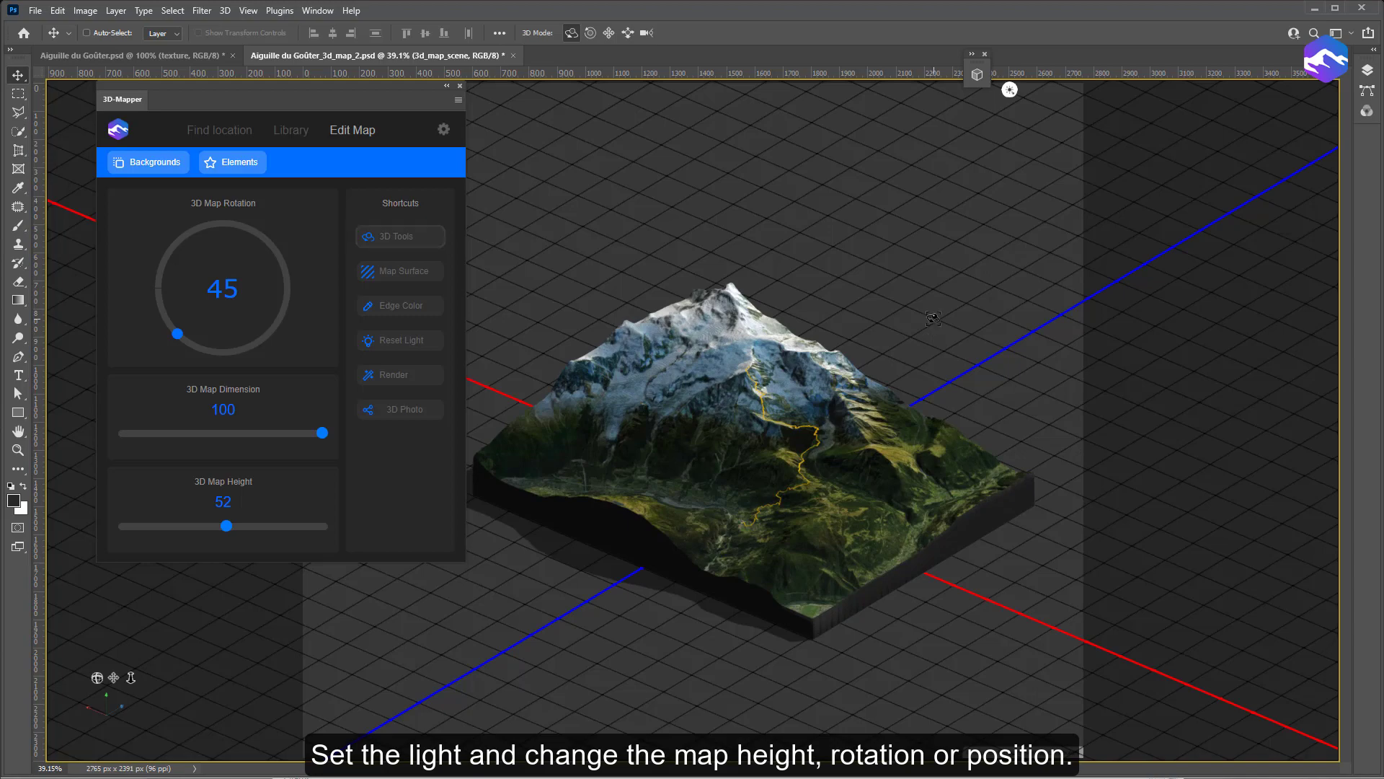
drag(934, 319, 957, 343)
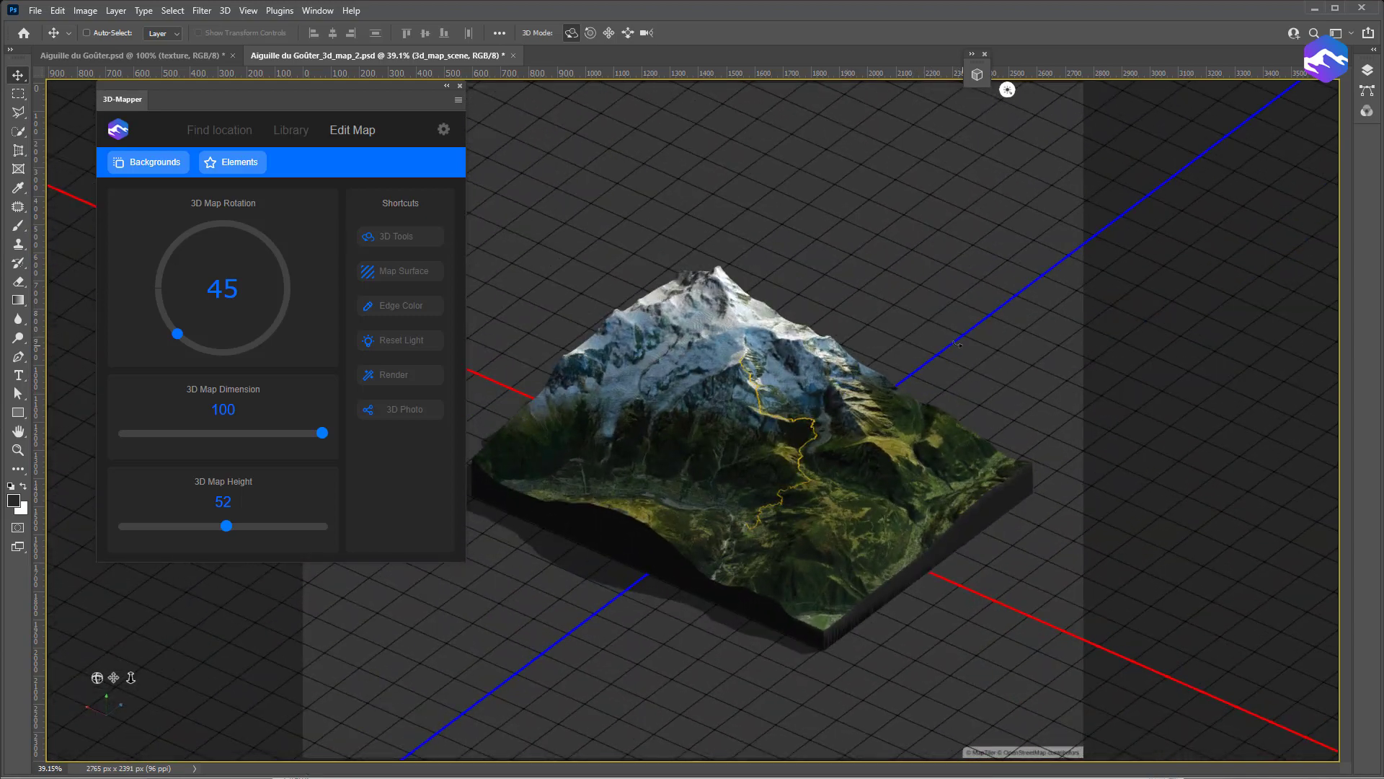
- Insert the yellow pointer element and place it at the route's start in the valley, rotated about -37° around Y
click(243, 162)
click(147, 274)
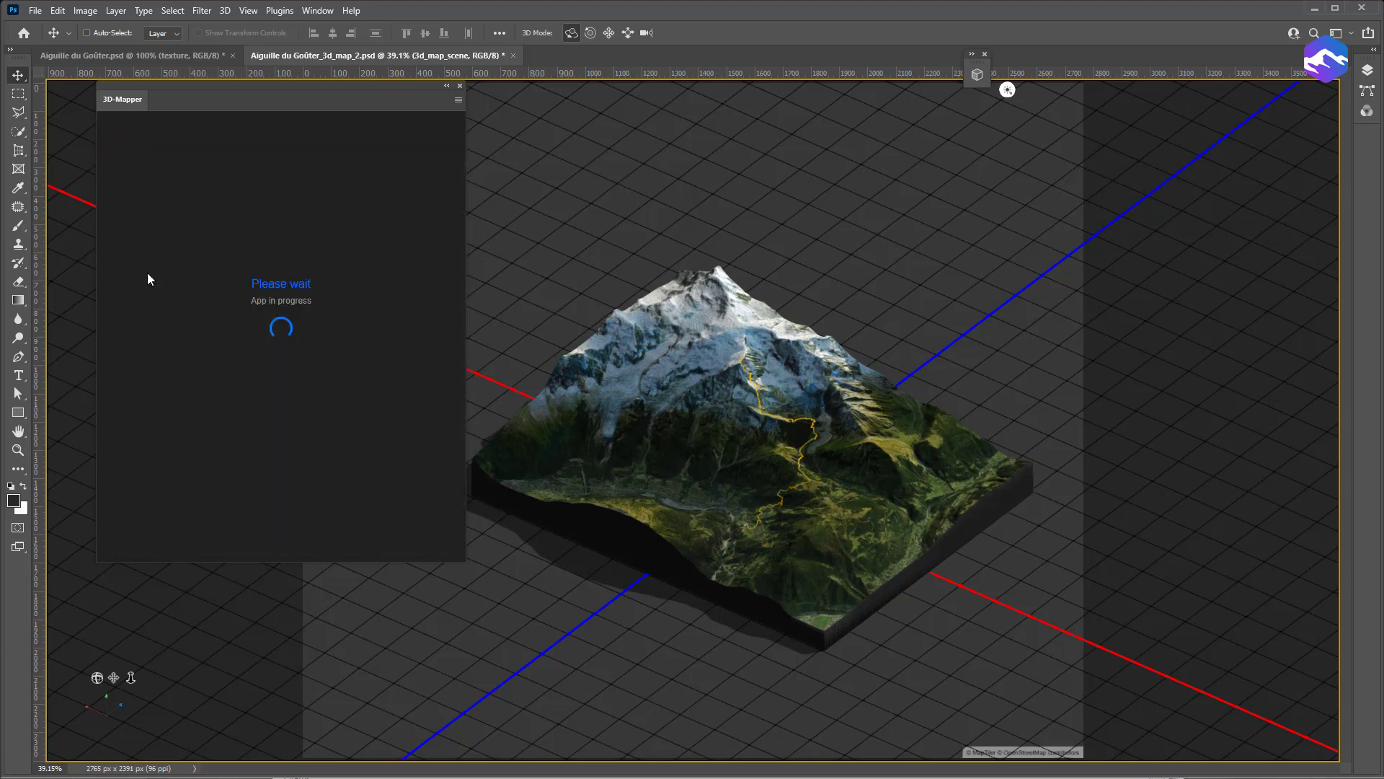
click(751, 338)
mouse_move(751, 300)
mouse_down()
mouse_move(783, 597)
mouse_move(780, 577)
mouse_up()
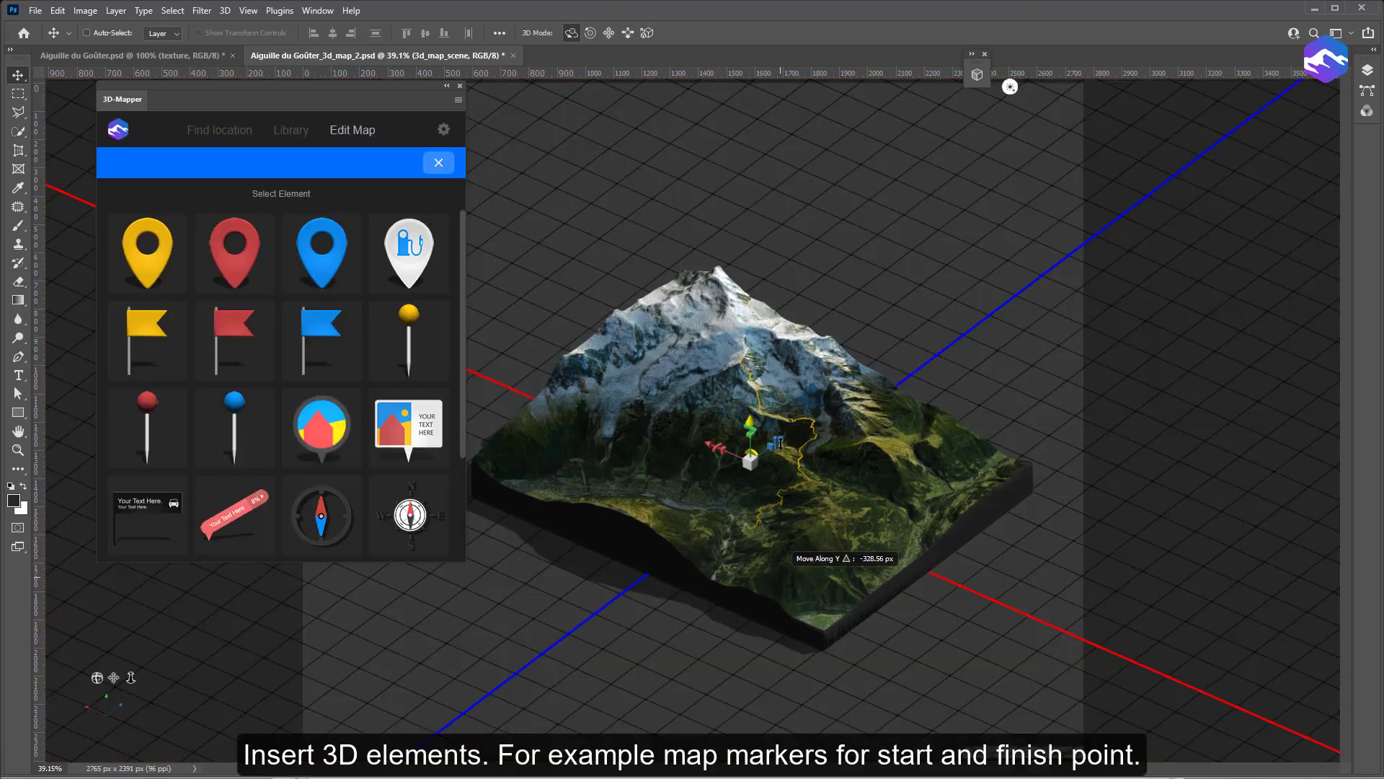
scroll(746, 471, up, 3)
mouse_move(788, 429)
mouse_down()
mouse_move(609, 598)
mouse_move(475, 675)
mouse_up()
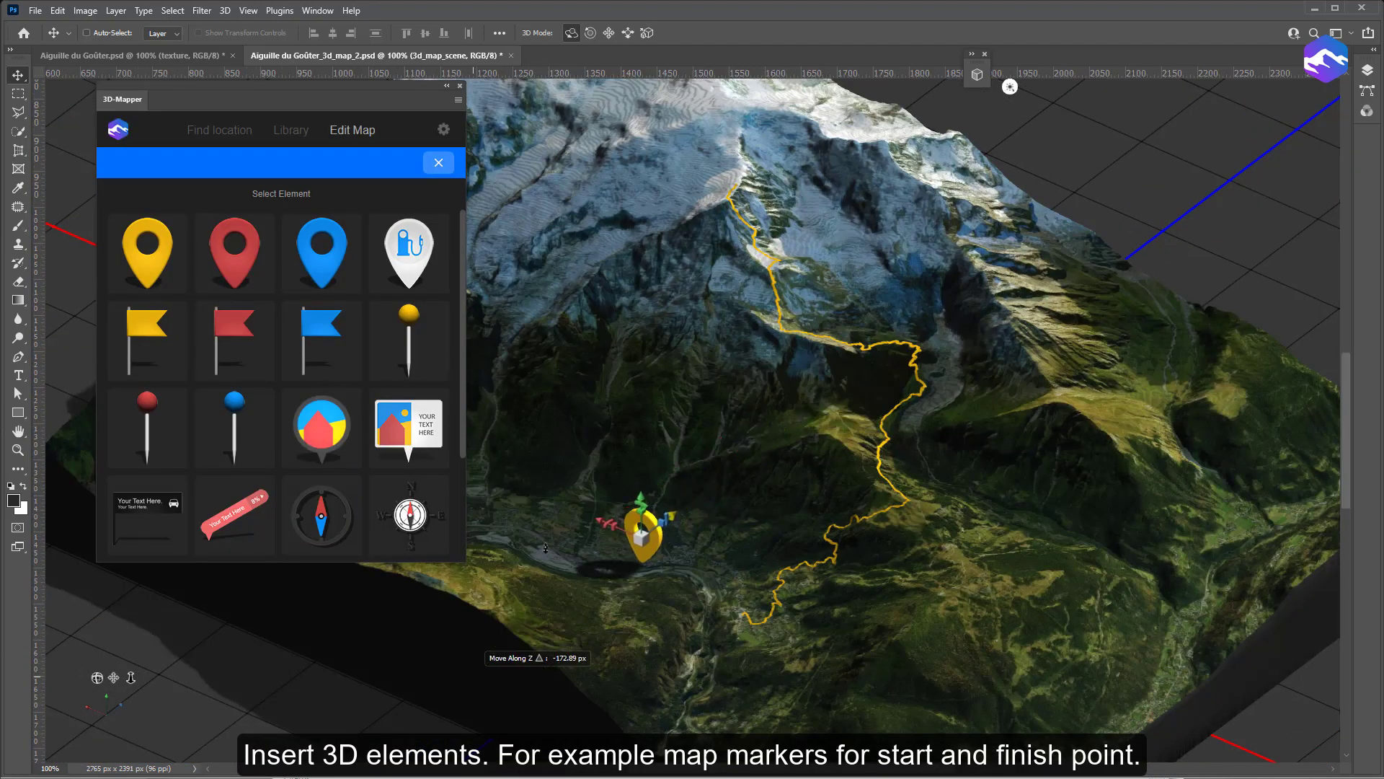
drag(598, 521, 891, 603)
mouse_move(782, 561)
mouse_down()
mouse_move(707, 581)
mouse_move(707, 617)
mouse_up()
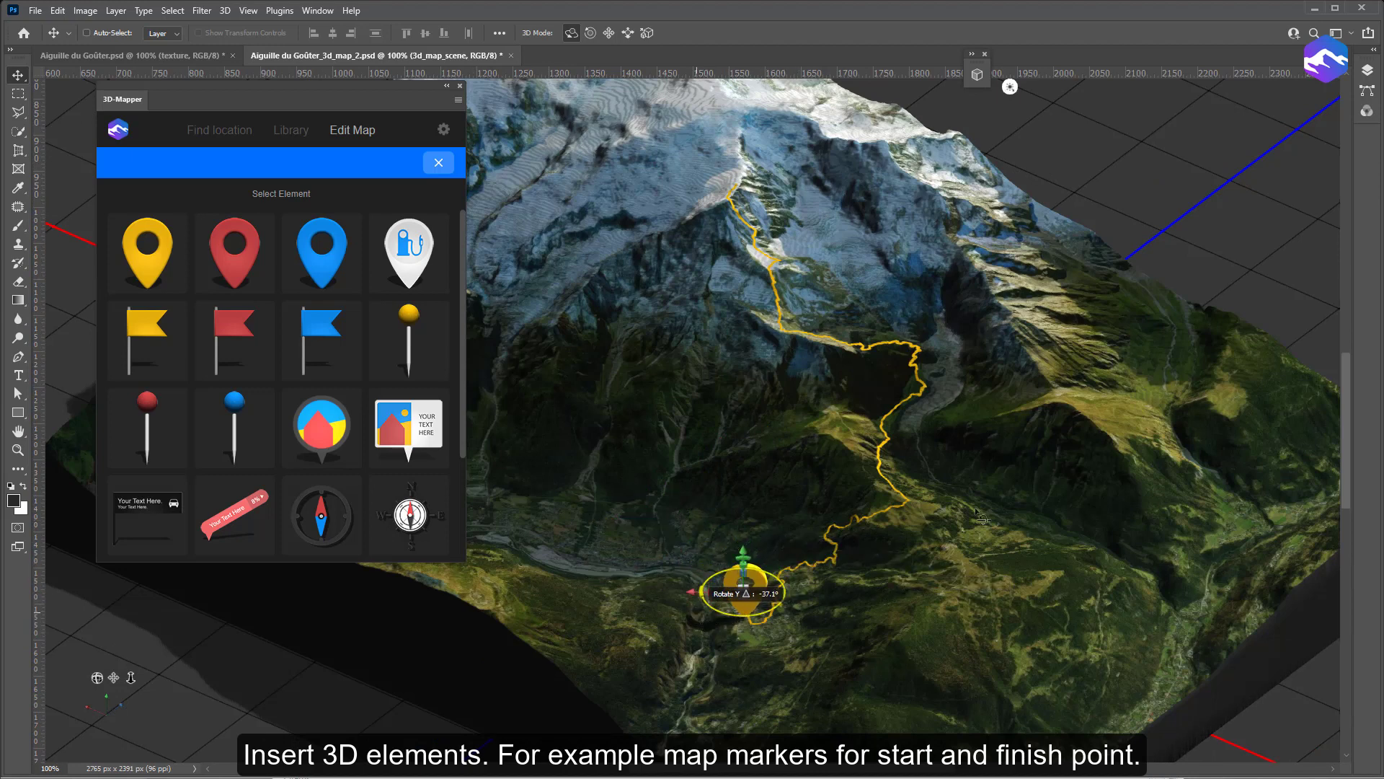
- Duplicate the pointer_01_yellow object in the 3D scene
click(978, 75)
click(987, 242)
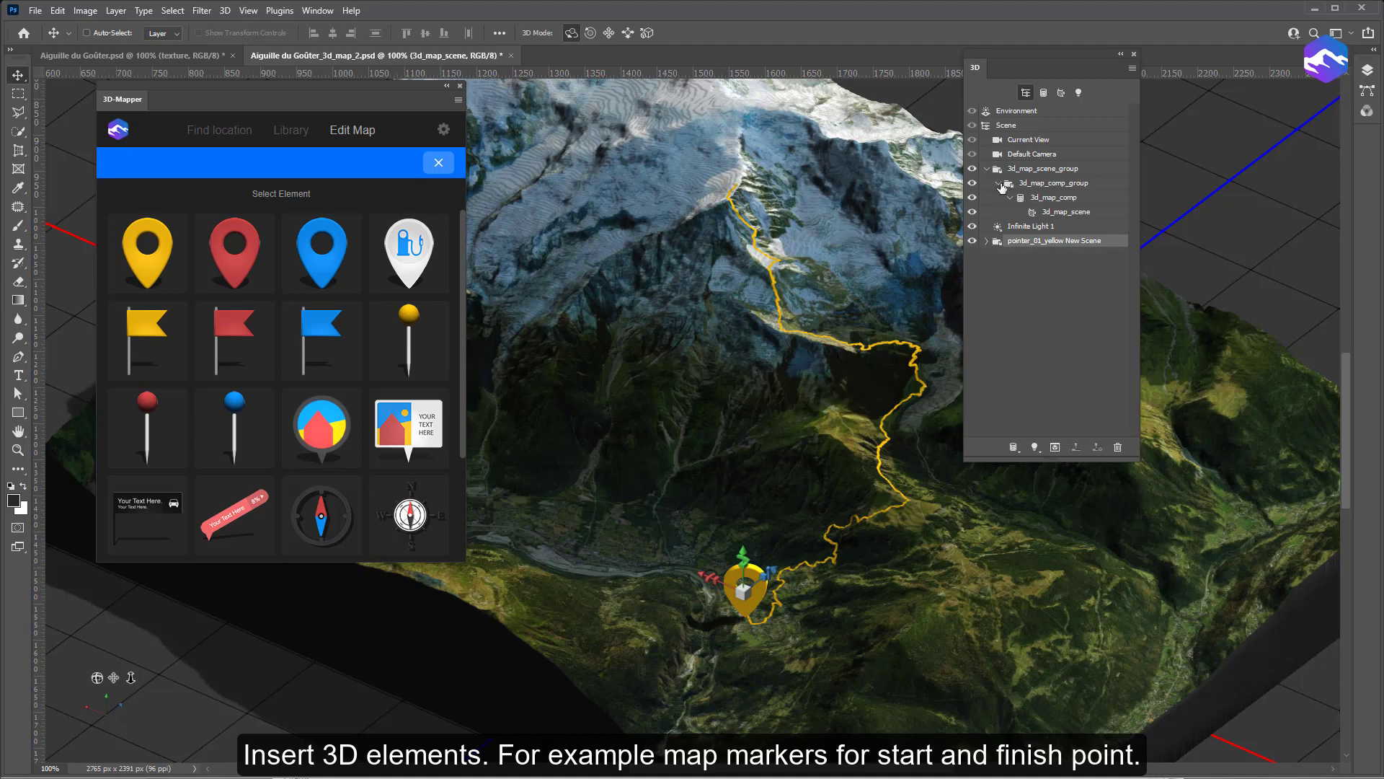
click(999, 183)
right_click(1039, 215)
click(1011, 421)
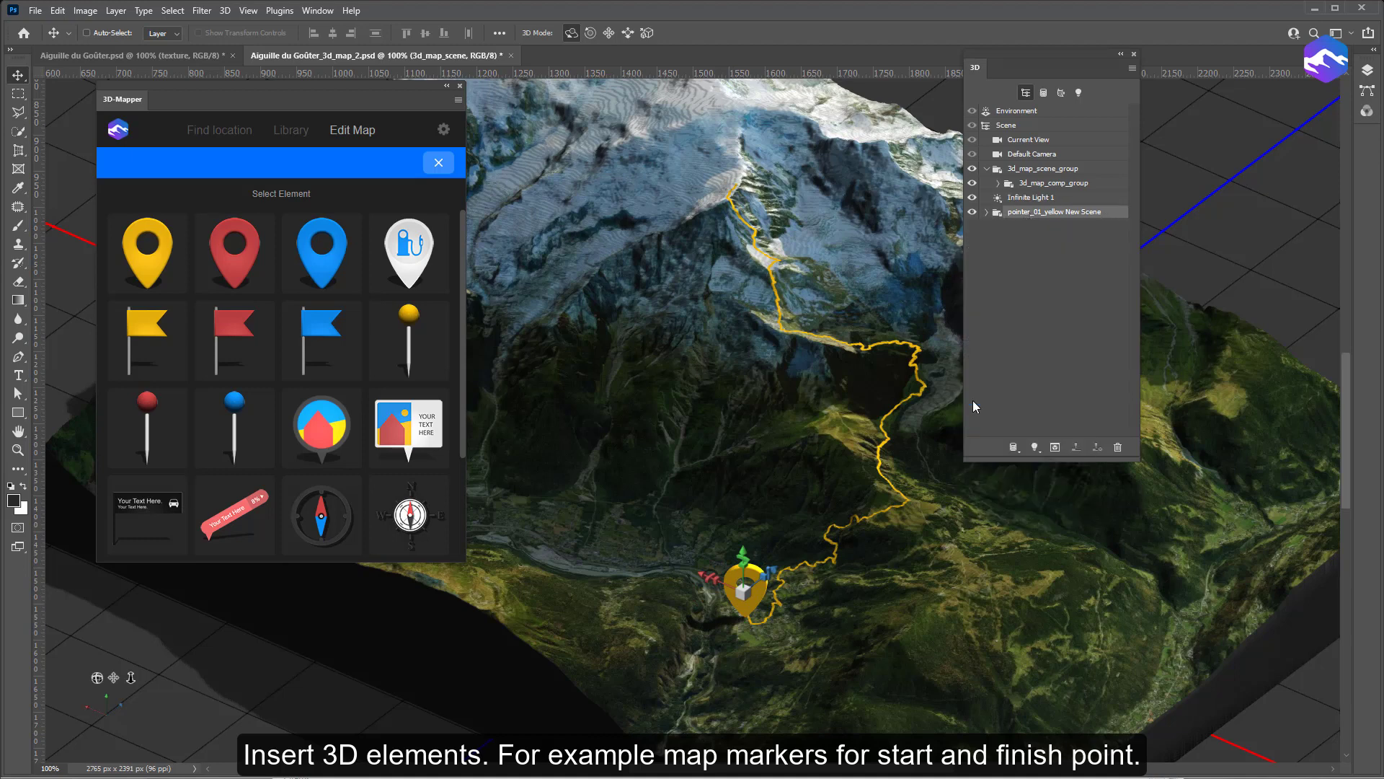
- Move the second yellow pointer up the mountain to the route's finish point below the snowy summit
drag(700, 574, 91, 374)
drag(543, 462, 1200, 119)
drag(747, 270, 754, 37)
drag(703, 180, 645, 132)
drag(750, 160, 748, 100)
click(18, 450)
click(490, 34)
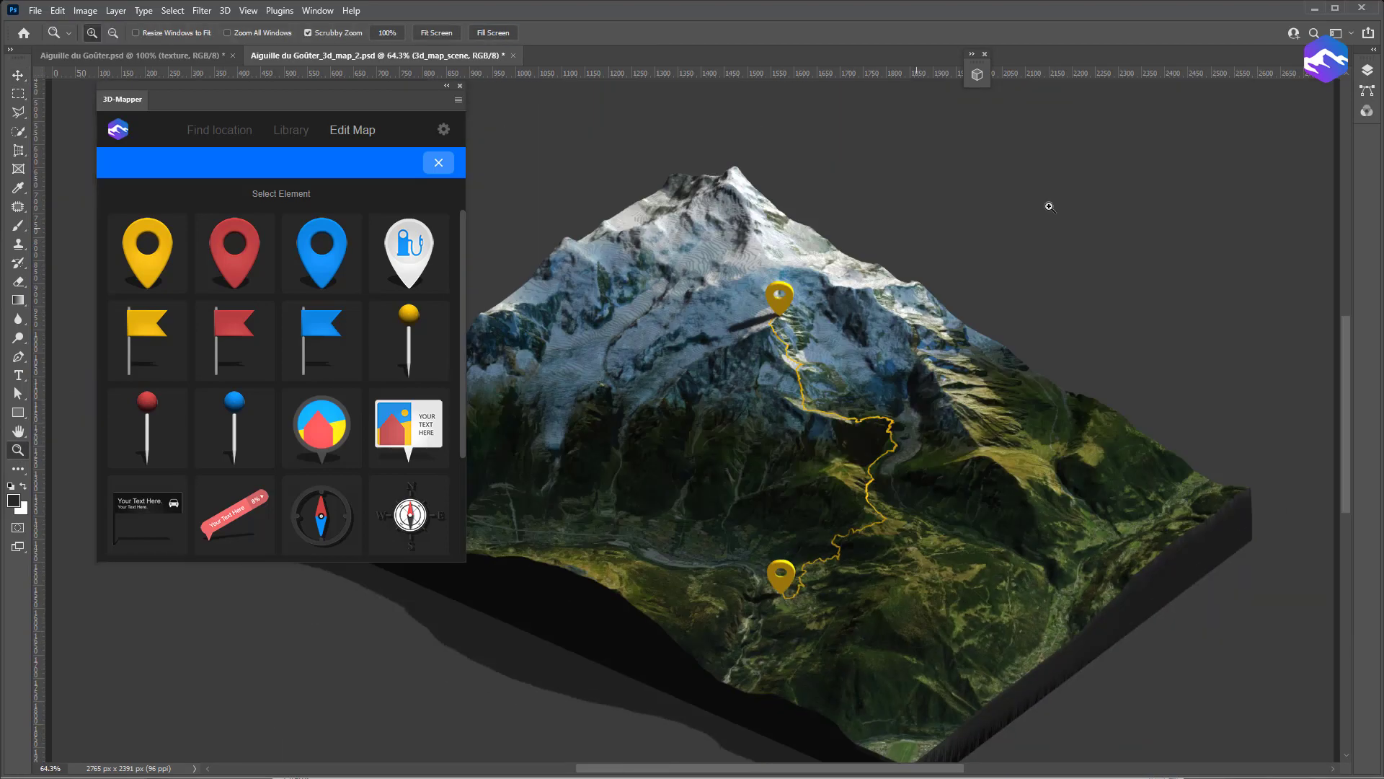
- Leave the element selection, then tilt the 3D map slightly and shift it sideways, clear of the relocated 3D-Mapper panel
click(438, 163)
drag(1111, 255, 1116, 303)
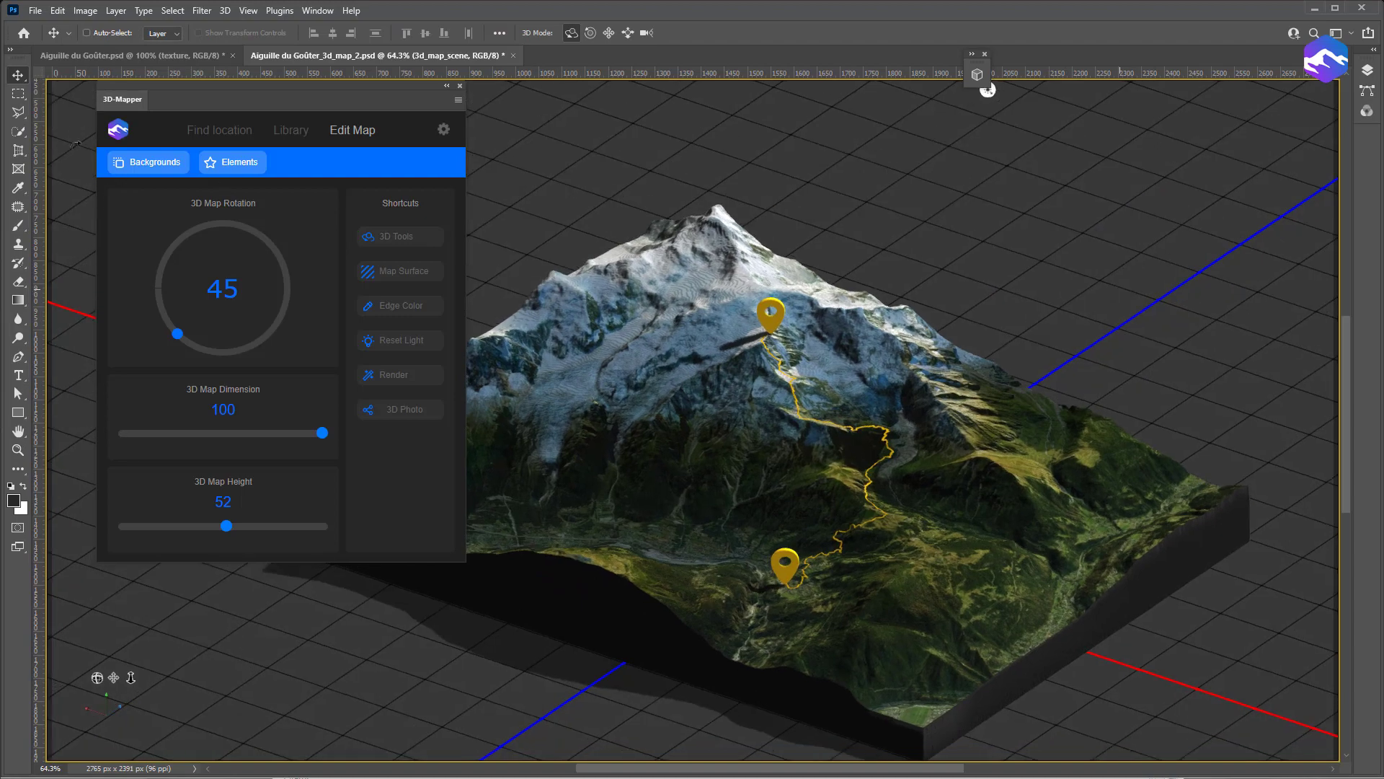
click(609, 33)
drag(913, 195, 1291, 157)
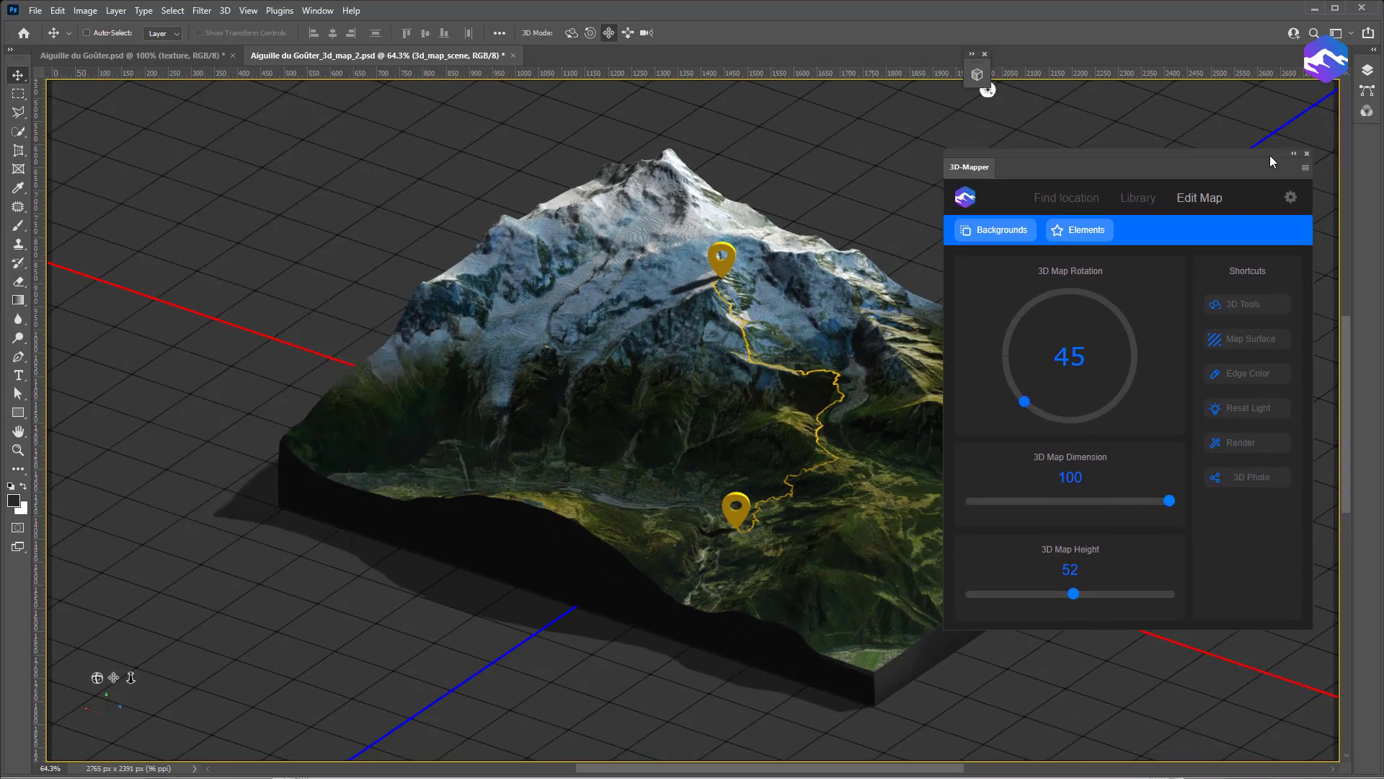
key(m)
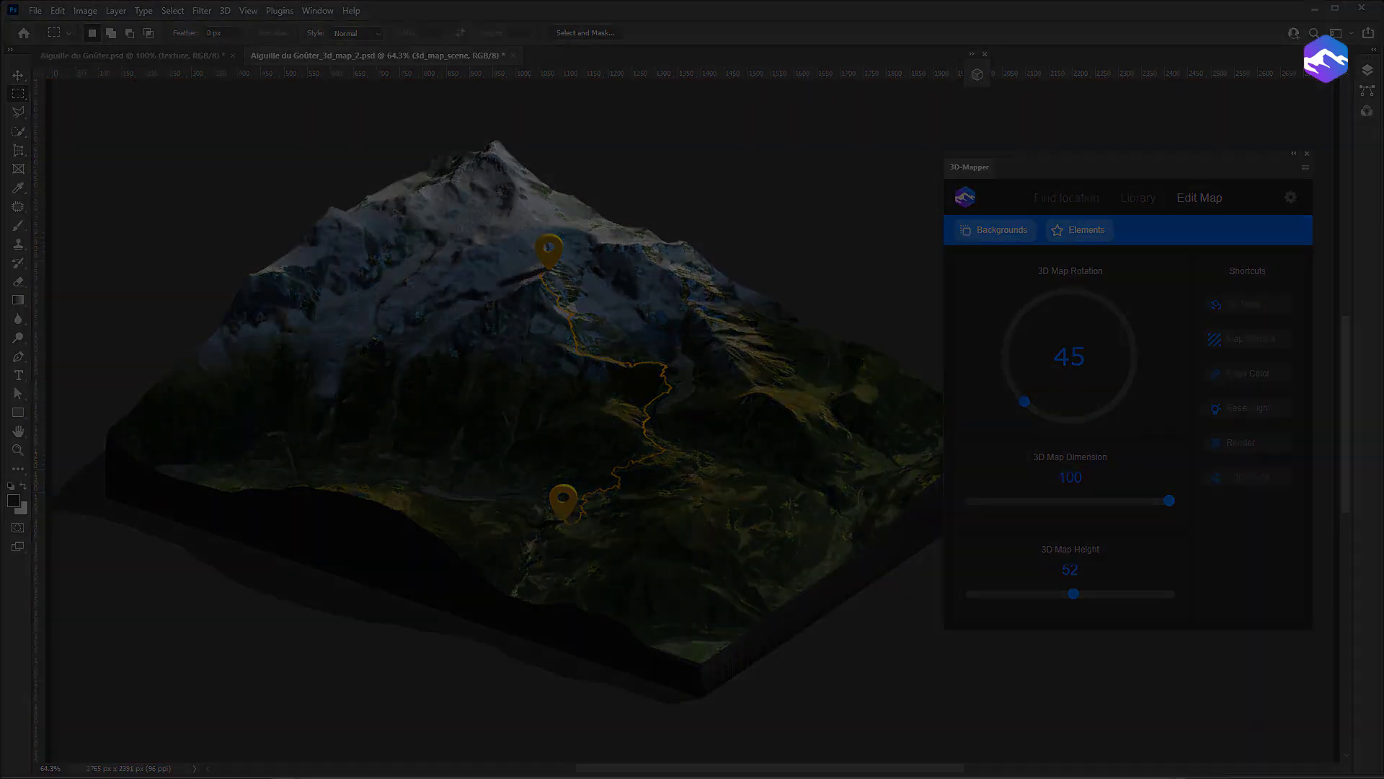